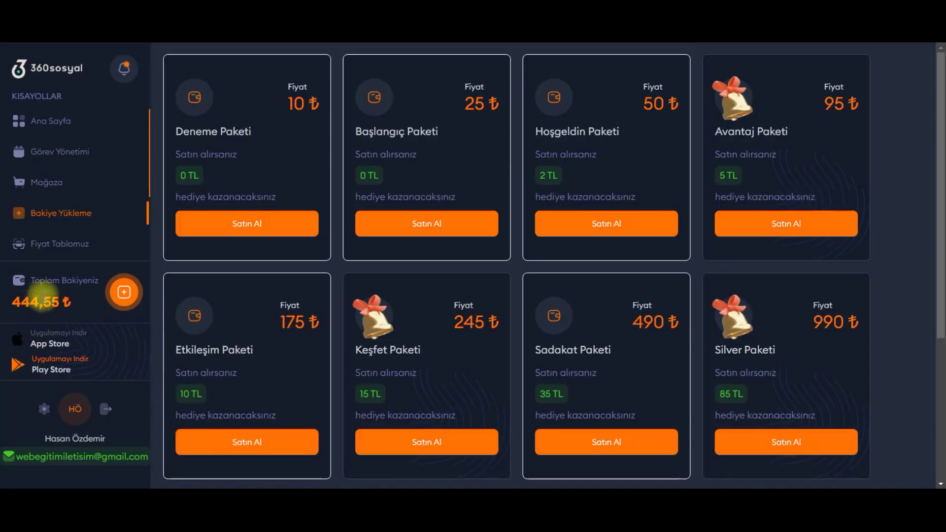
Open the 360sosyal home page and look over its task creation form
{"action": "left_click", "coordinate": [128, 167]}
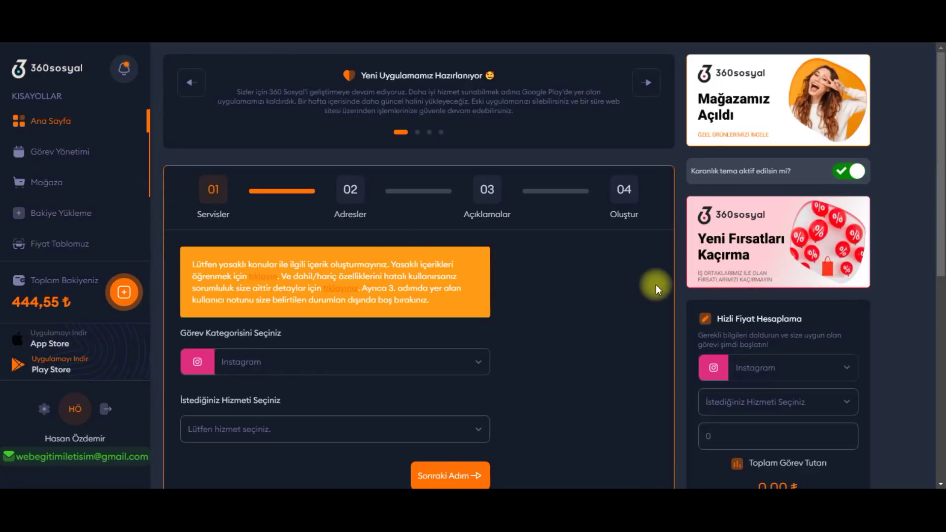
{"action": "scroll", "coordinate": [656, 285], "scroll_direction": "down", "scroll_amount": 2}
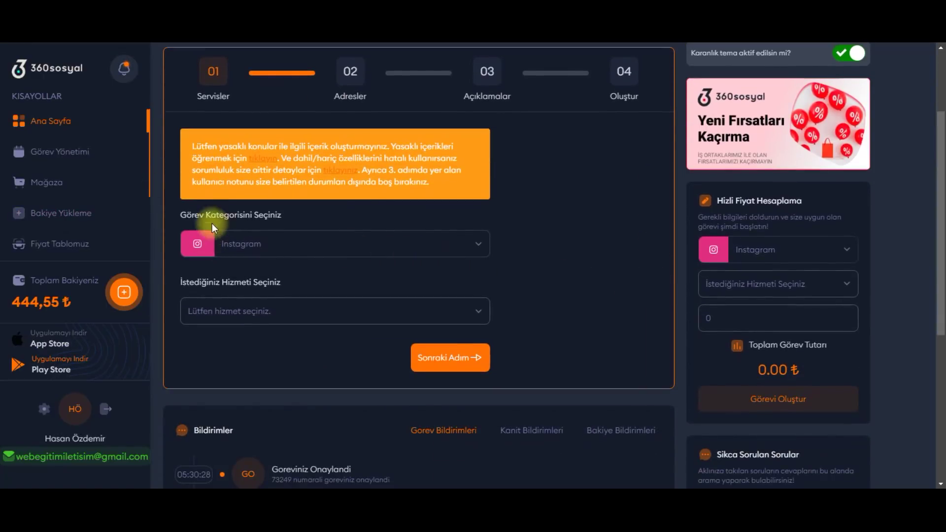
{"action": "left_click_drag", "start_coordinate": [180, 212], "coordinate": [283, 207]}
{"action": "left_click", "coordinate": [552, 213]}
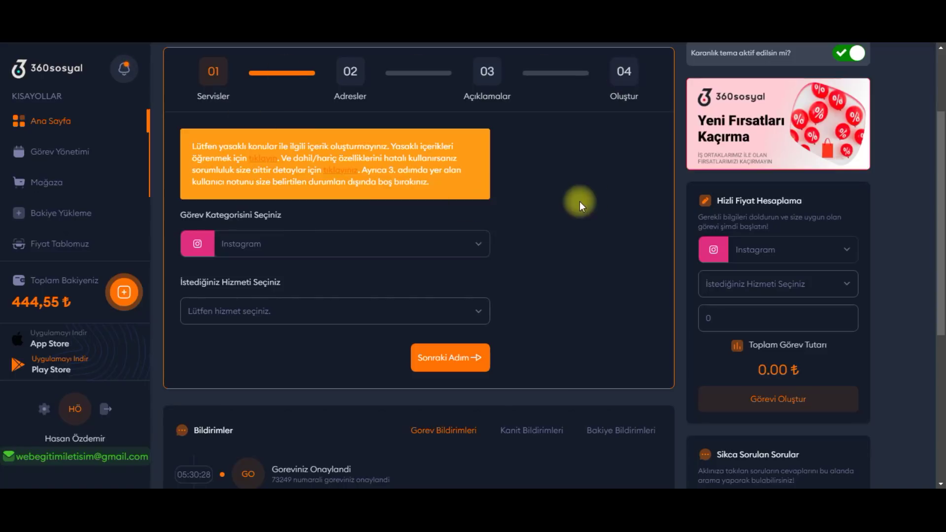
{"action": "scroll", "coordinate": [339, 234], "scroll_direction": "up", "scroll_amount": 2}
Set the task category (Görev Kategorisi) to Youtube
{"action": "left_click", "coordinate": [401, 365]}
{"action": "scroll", "coordinate": [369, 261], "scroll_direction": "down", "scroll_amount": 1}
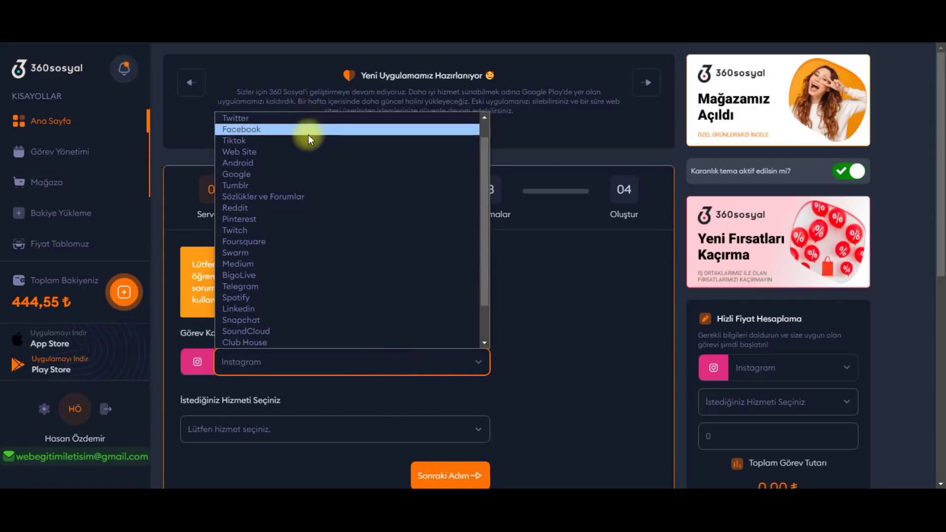
{"action": "scroll", "coordinate": [342, 238], "scroll_direction": "down", "scroll_amount": 1}
{"action": "scroll", "coordinate": [342, 238], "scroll_direction": "down", "scroll_amount": 1}
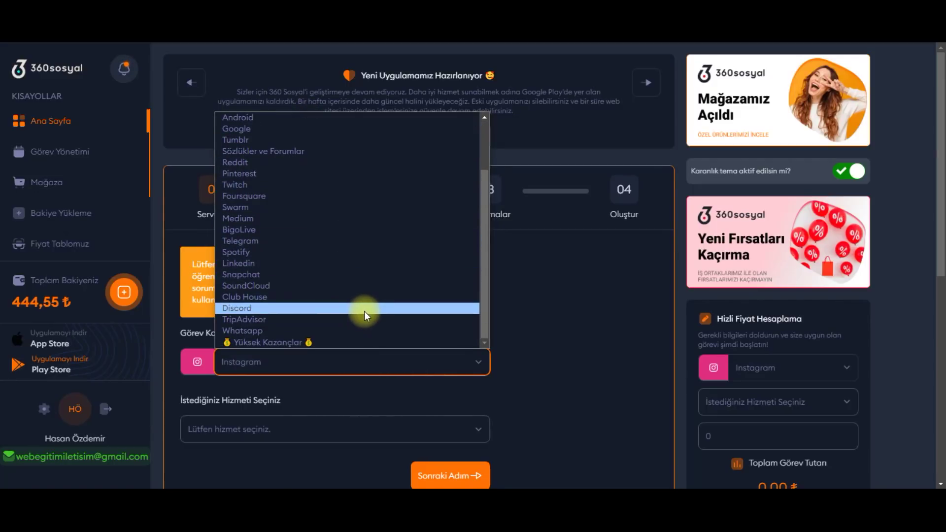
{"action": "scroll", "coordinate": [365, 311], "scroll_direction": "up", "scroll_amount": 2}
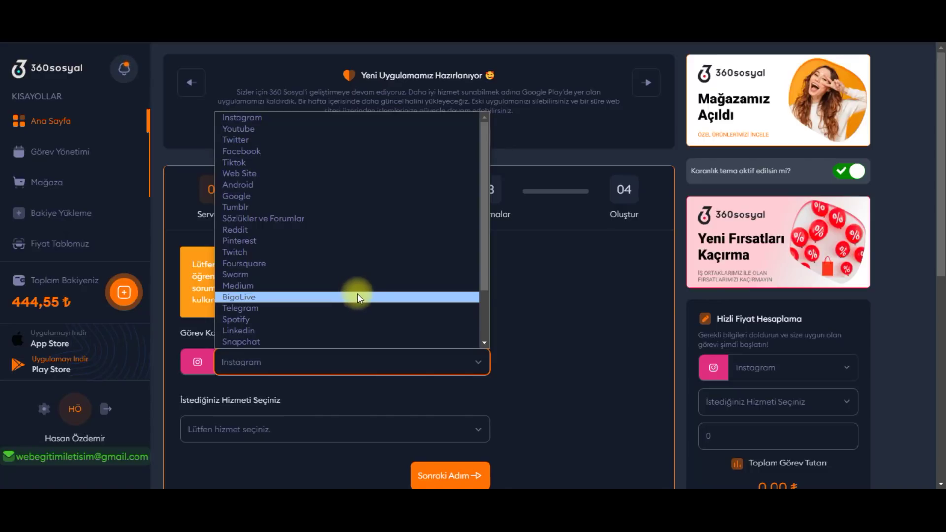
{"action": "left_click", "coordinate": [263, 129]}
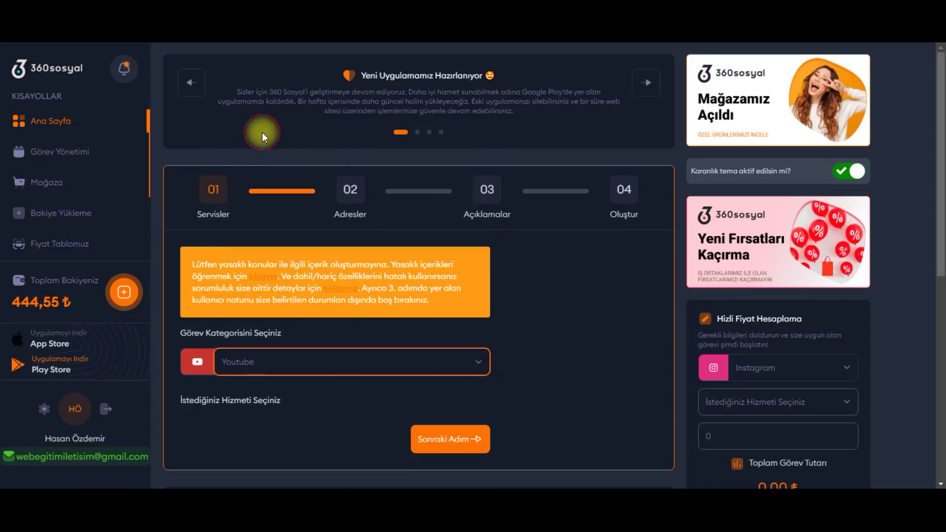
Examine the available Youtube services and their per-person prices in the task form
{"action": "scroll", "coordinate": [265, 218], "scroll_direction": "down", "scroll_amount": 3}
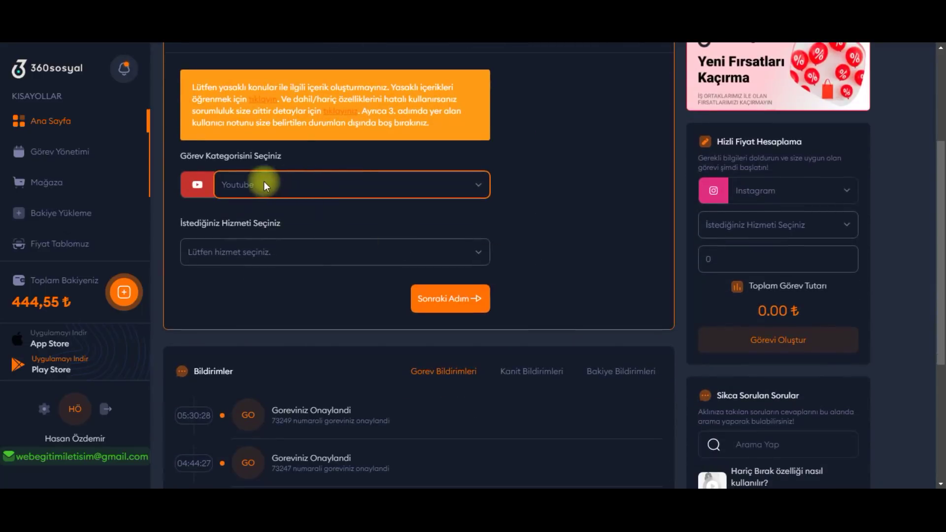
{"action": "left_click", "coordinate": [348, 254]}
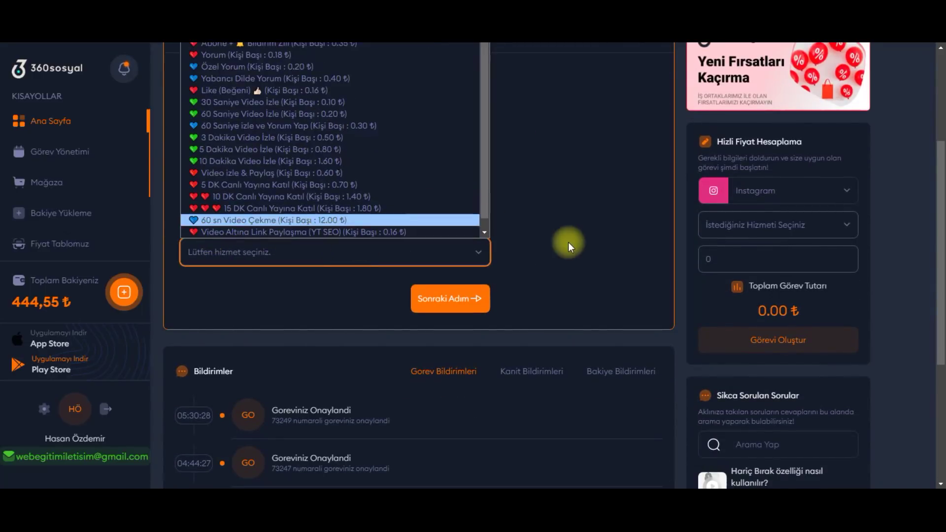
{"action": "scroll", "coordinate": [638, 283], "scroll_direction": "up", "scroll_amount": 1}
{"action": "left_click", "coordinate": [347, 317]}
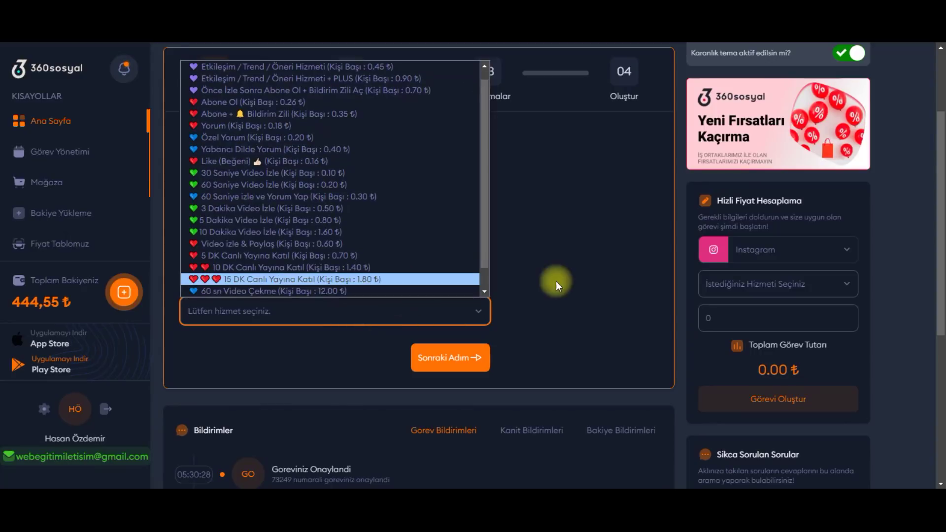
{"action": "scroll", "coordinate": [587, 285], "scroll_direction": "up", "scroll_amount": 1}
{"action": "left_click", "coordinate": [339, 364]}
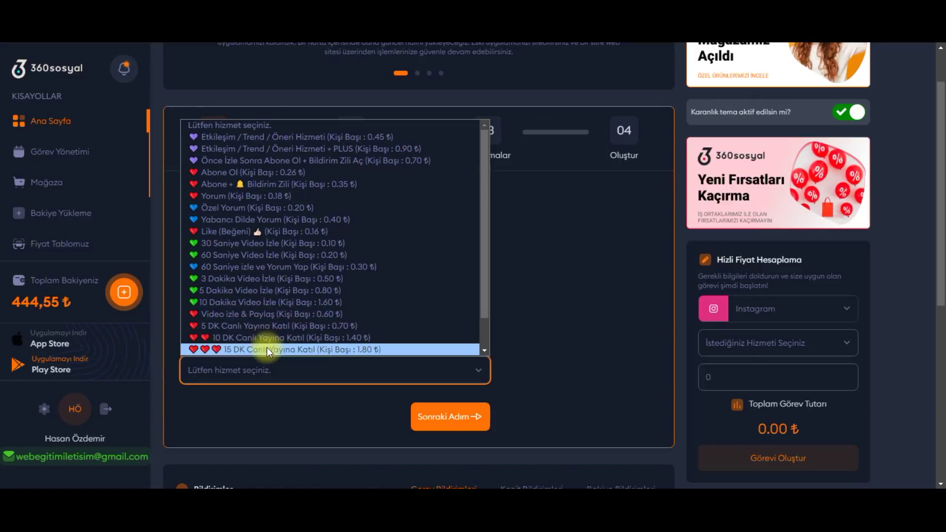
{"action": "left_click_drag", "start_coordinate": [482, 292], "coordinate": [484, 324]}
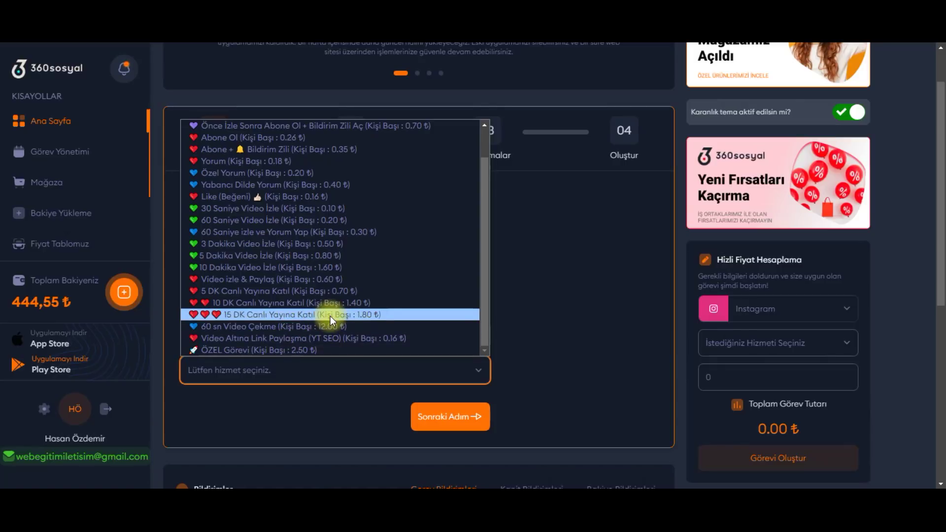
{"action": "scroll", "coordinate": [379, 303], "scroll_direction": "up", "scroll_amount": 1}
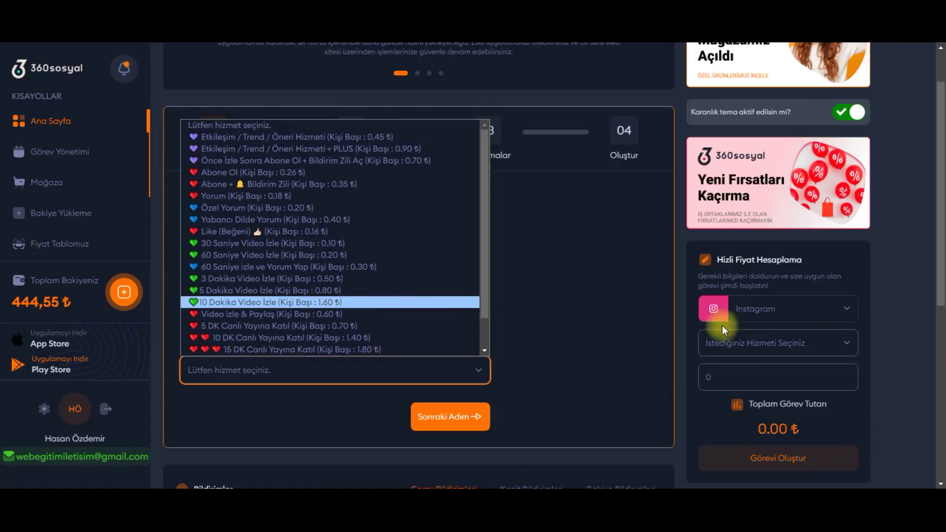
{"action": "scroll", "coordinate": [611, 300], "scroll_direction": "up", "scroll_amount": 1}
{"action": "left_click", "coordinate": [344, 407]}
{"action": "scroll", "coordinate": [642, 333], "scroll_direction": "down", "scroll_amount": 2}
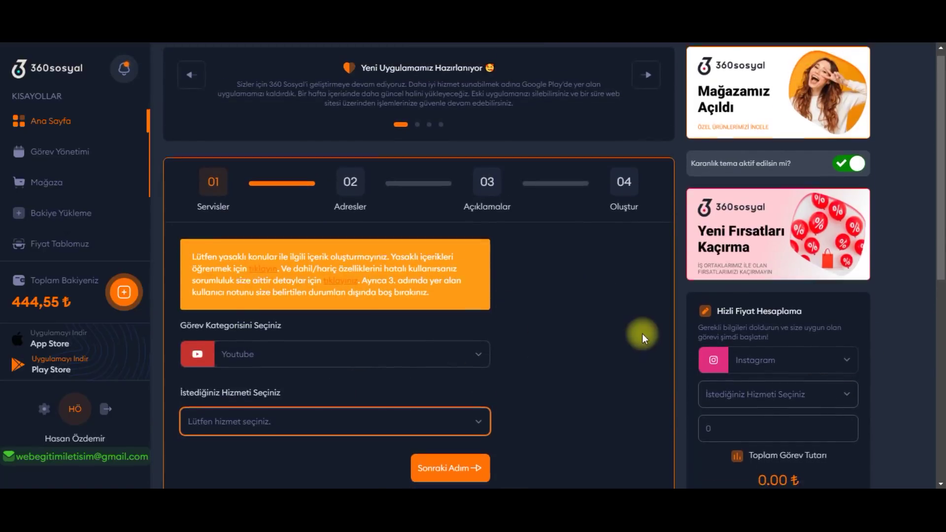
{"action": "left_click", "coordinate": [620, 296]}
{"action": "scroll", "coordinate": [616, 297], "scroll_direction": "up", "scroll_amount": 1}
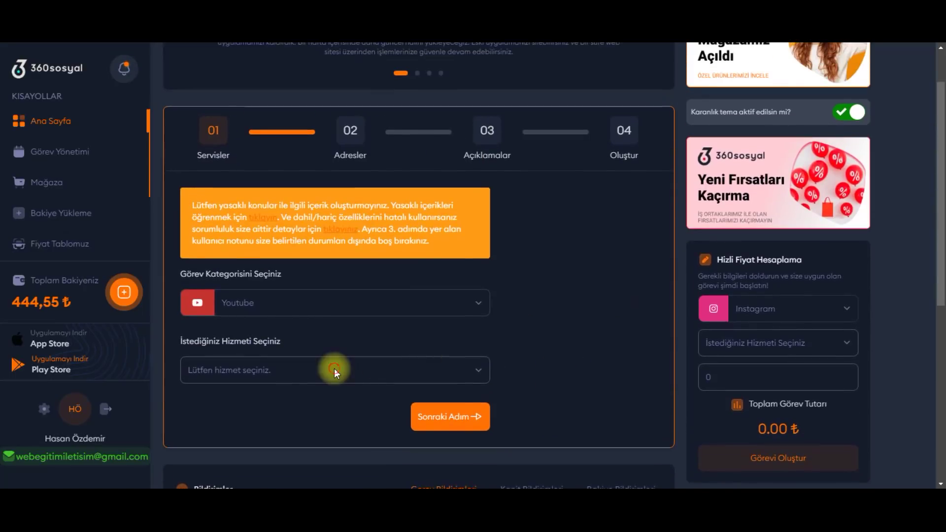
Choose "Etkileşim / Trend / Öneri Hizmeti + PLUS" as the requested service
{"action": "left_click", "coordinate": [333, 369]}
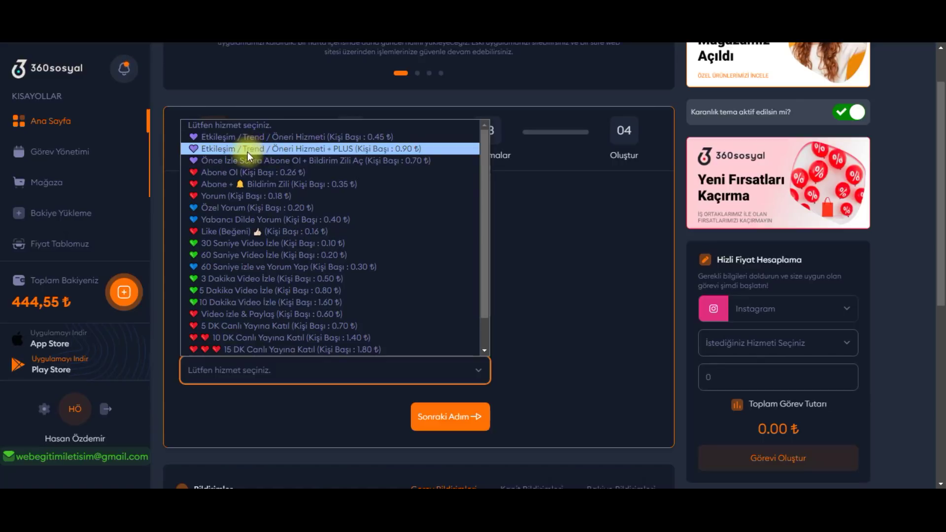
{"action": "left_click", "coordinate": [349, 149]}
{"action": "left_click", "coordinate": [530, 204]}
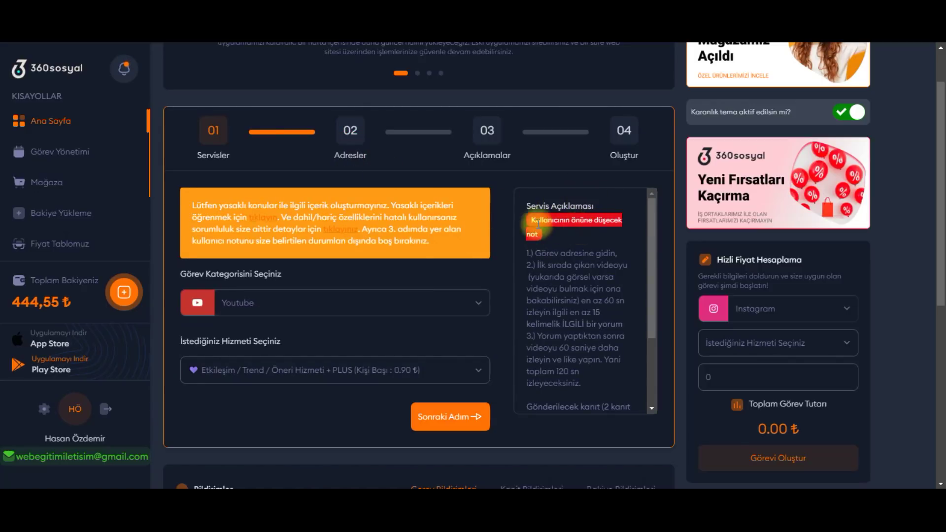
Read through the service description with its required proofs and proceed to the Adresler stage
{"action": "scroll", "coordinate": [652, 219], "scroll_direction": "down", "scroll_amount": 1}
{"action": "scroll", "coordinate": [652, 230], "scroll_direction": "up", "scroll_amount": 1}
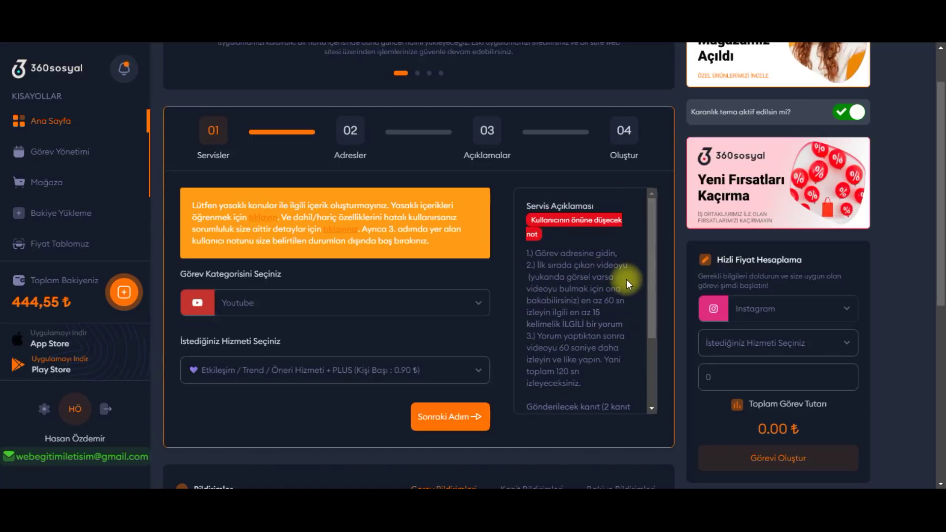
{"action": "left_click_drag", "start_coordinate": [653, 239], "coordinate": [652, 259]}
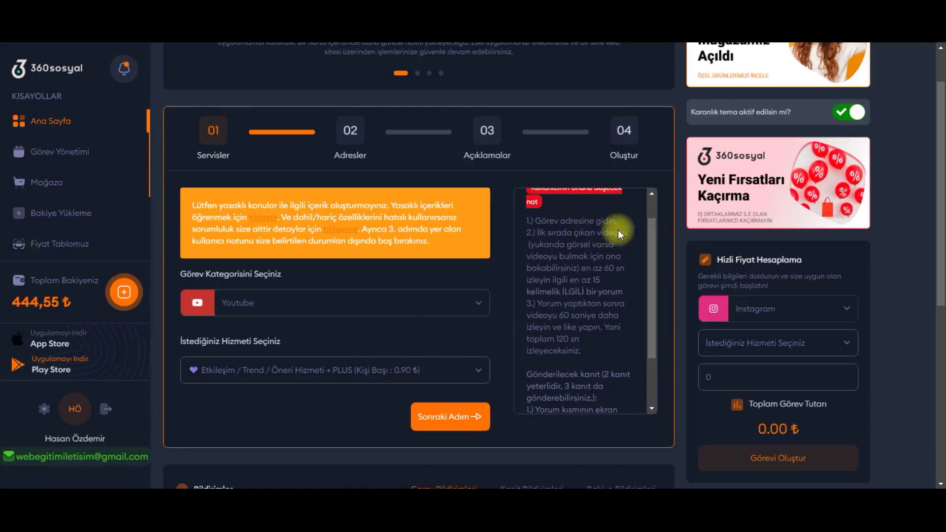
{"action": "left_click_drag", "start_coordinate": [652, 255], "coordinate": [653, 246]}
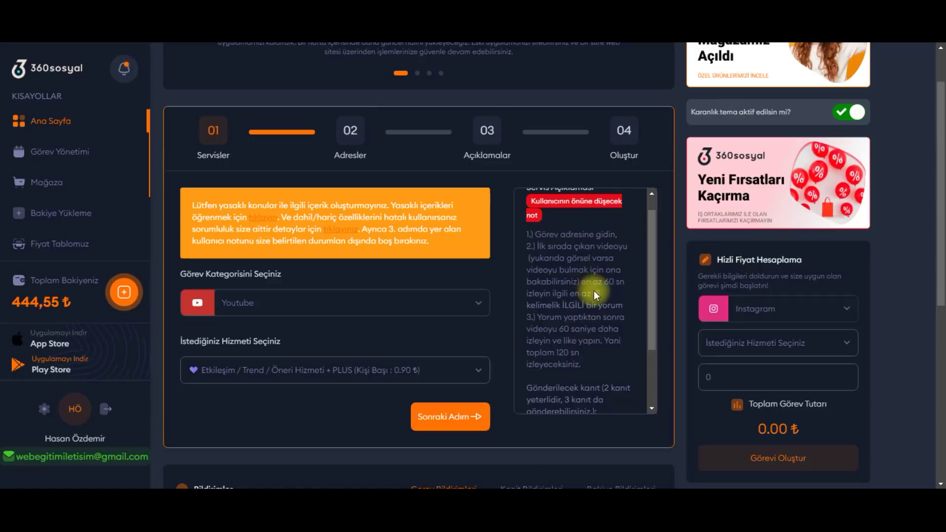
{"action": "scroll", "coordinate": [596, 288], "scroll_direction": "down", "scroll_amount": 2}
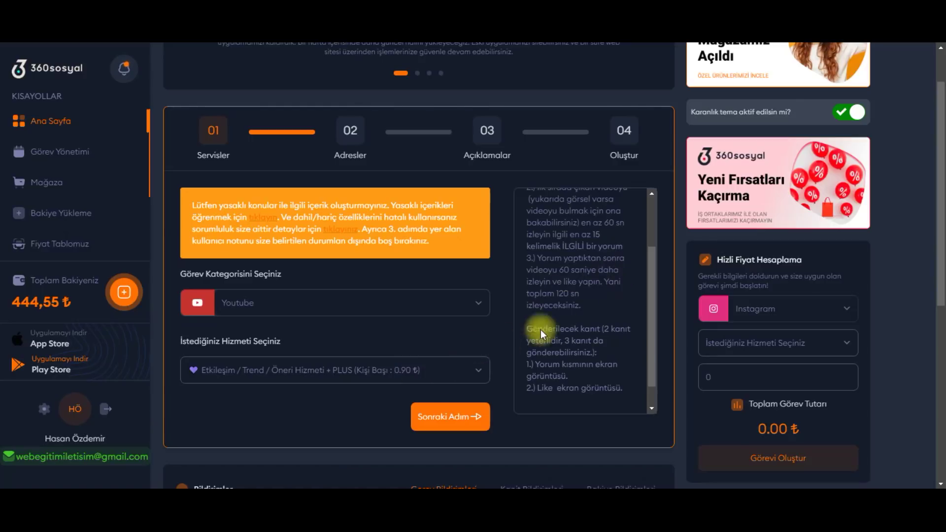
{"action": "left_click", "coordinate": [465, 419]}
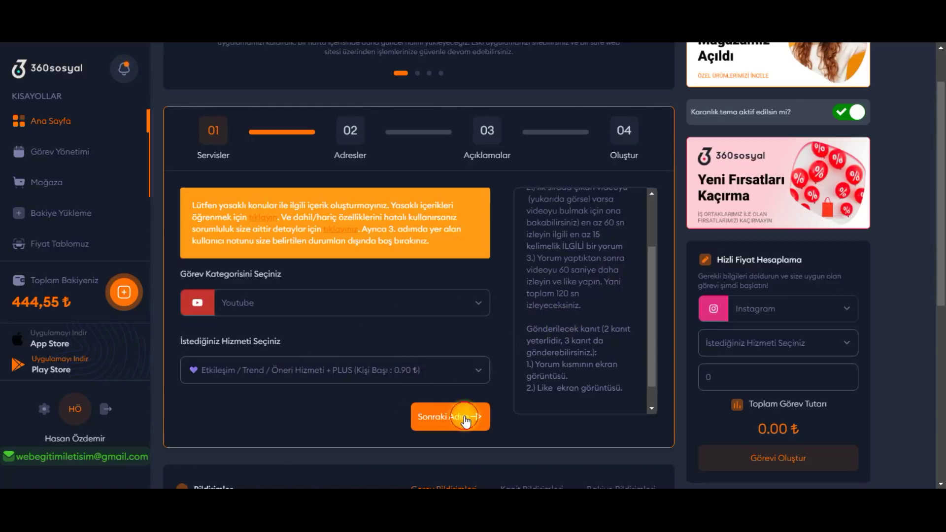
{"action": "scroll", "coordinate": [571, 299], "scroll_direction": "up", "scroll_amount": 1}
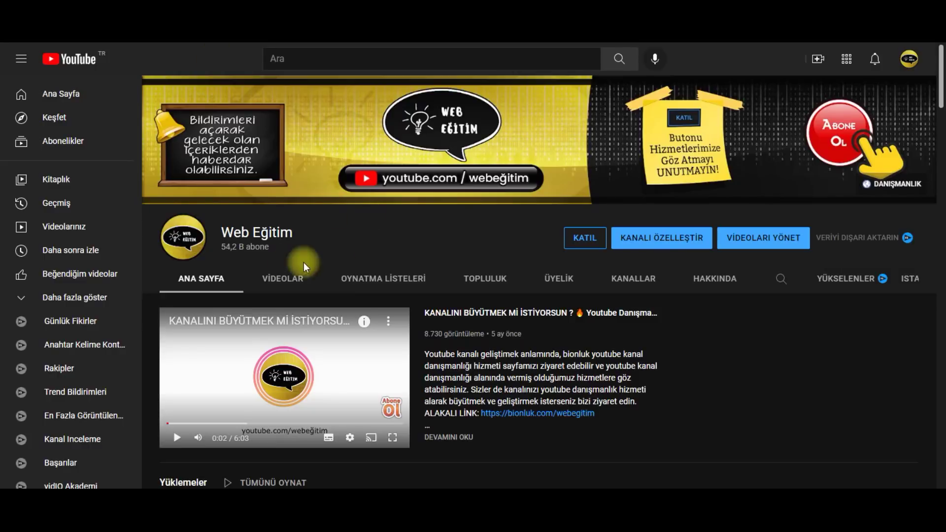
Switch to the Web Eğitim YouTube channel, open the "YOUTUBE MAİL ADRESİ DEĞİŞTİRME" video, pause it and copy its link
{"action": "left_click", "coordinate": [290, 280]}
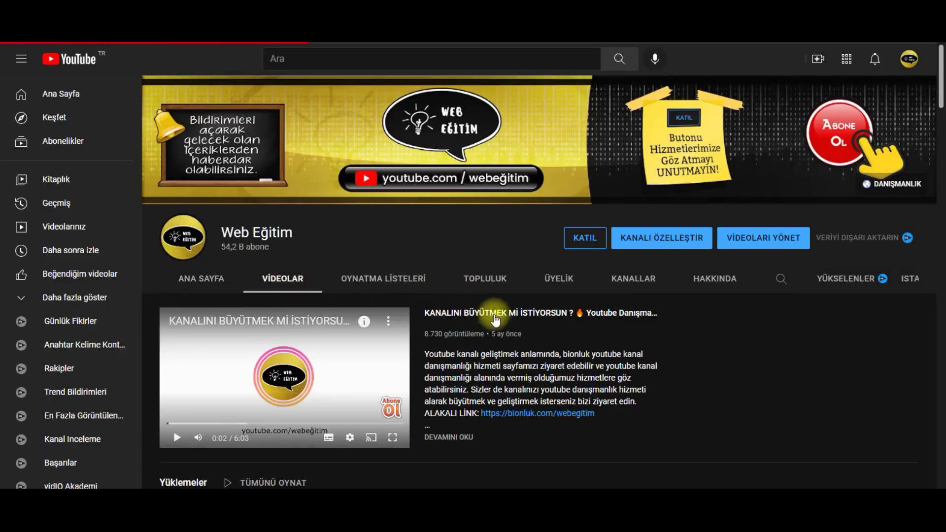
{"action": "scroll", "coordinate": [503, 305], "scroll_direction": "down", "scroll_amount": 6}
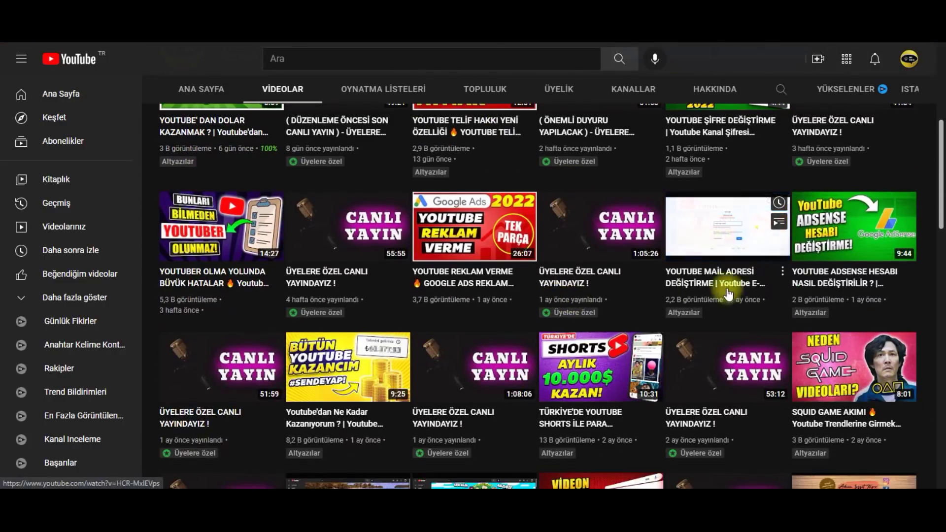
{"action": "left_click", "coordinate": [735, 228]}
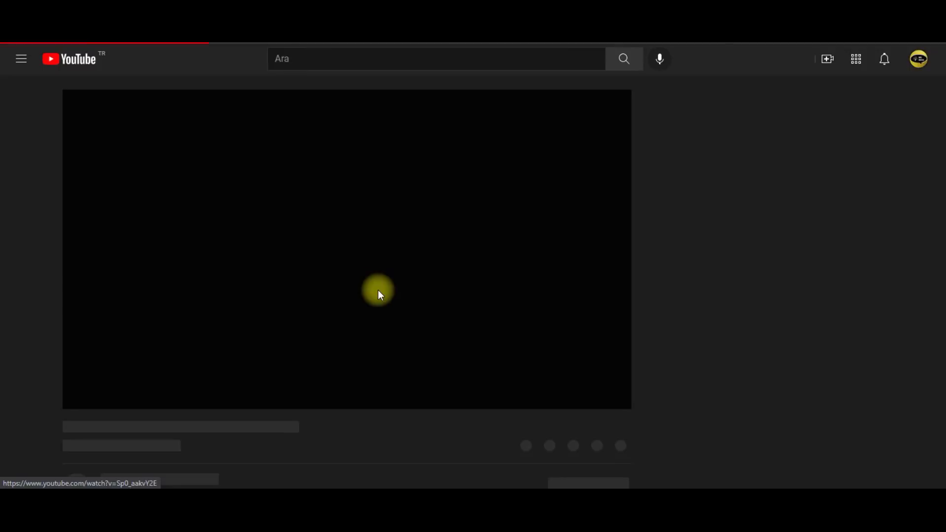
{"action": "left_click", "coordinate": [344, 264]}
{"action": "right_click", "coordinate": [193, 46]}
{"action": "key", "text": "Escape"}
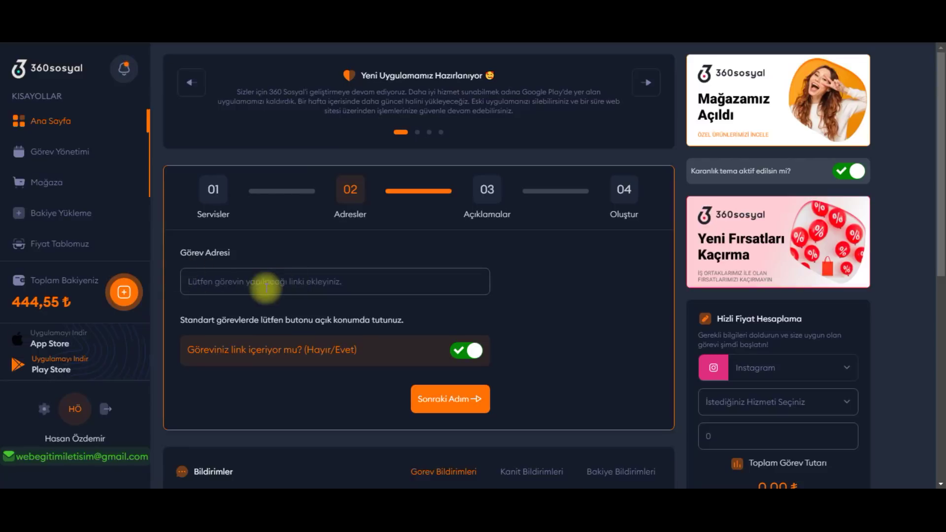
Back in 360sosyal, paste the copied video link as the Görev Adresi and proceed to the Açıklamalar stage
{"action": "right_click", "coordinate": [255, 287]}
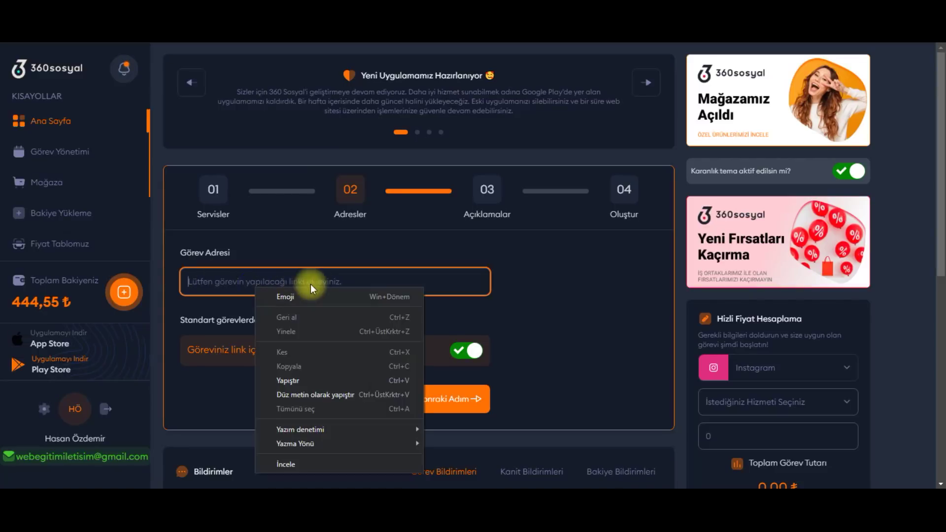
{"action": "left_click", "coordinate": [306, 381]}
{"action": "scroll", "coordinate": [566, 305], "scroll_direction": "down", "scroll_amount": 1}
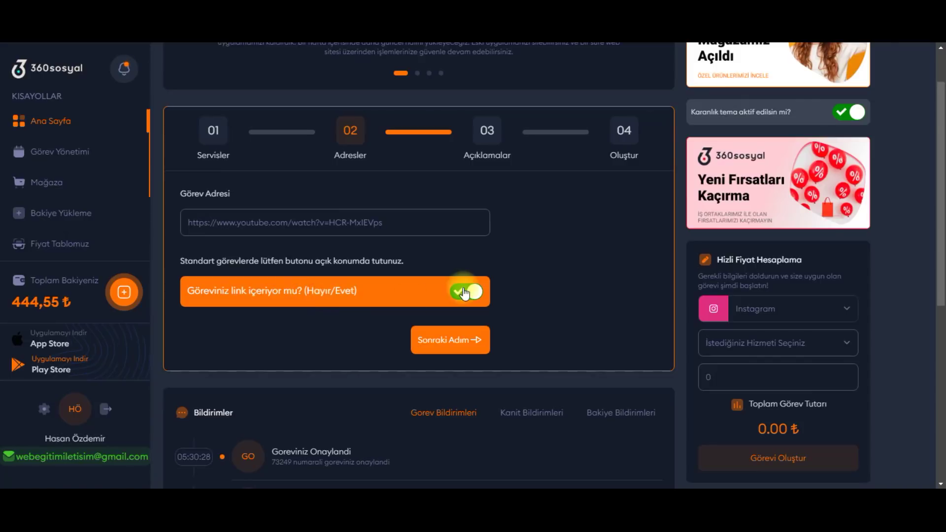
{"action": "left_click", "coordinate": [475, 343]}
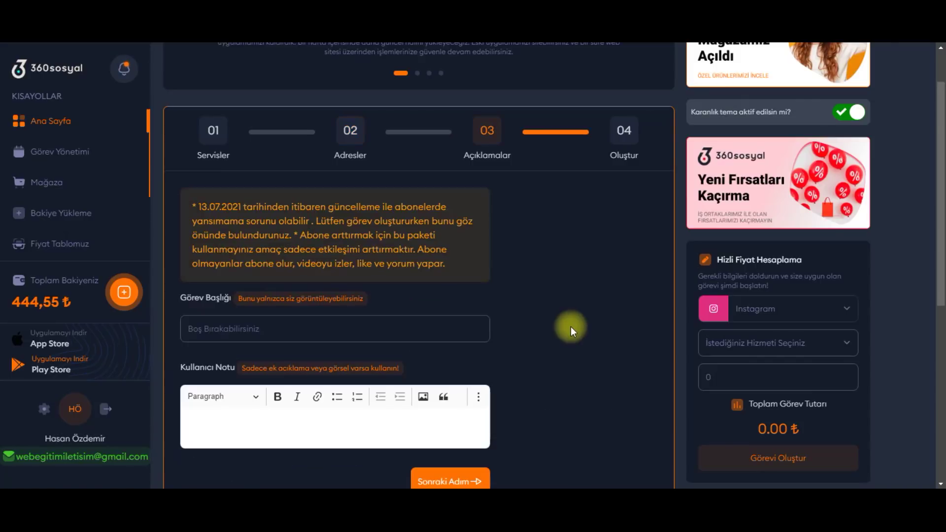
Set the task title (Görev Başlığı) to "youtube deneme"
{"action": "scroll", "coordinate": [580, 321], "scroll_direction": "down", "scroll_amount": 1}
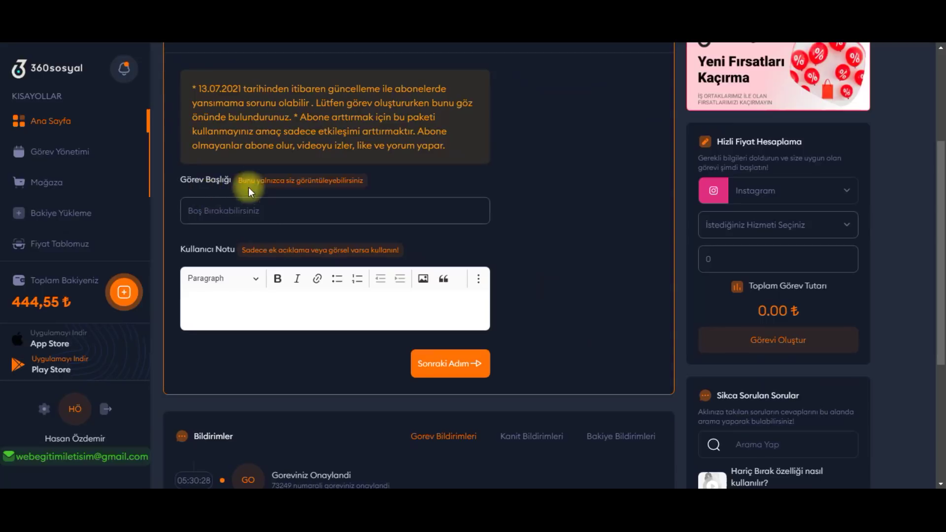
{"action": "left_click", "coordinate": [294, 215]}
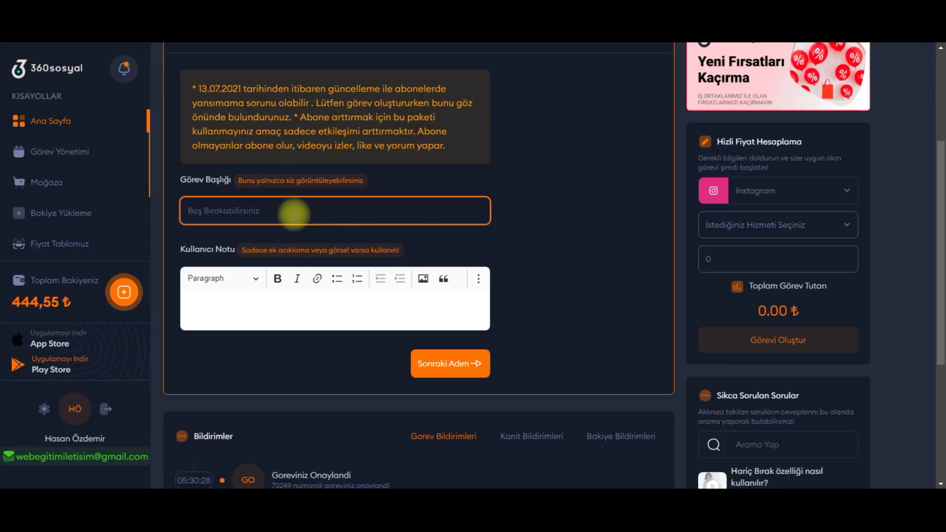
{"action": "type", "text": "youtube deneme"}
{"action": "left_click", "coordinate": [567, 243]}
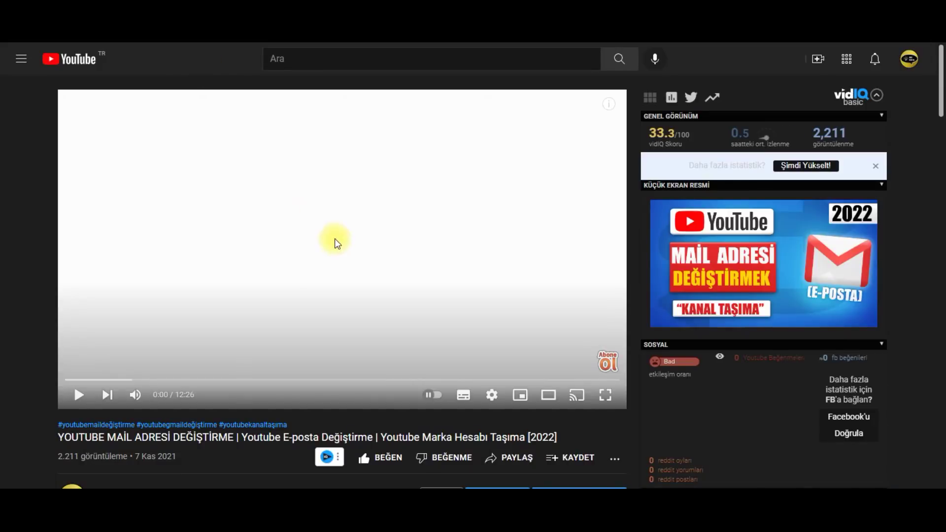
Search YouTube for "youtube mail adresi değiştirme 2022" from the video page
{"action": "scroll", "coordinate": [281, 274], "scroll_direction": "down", "scroll_amount": 2}
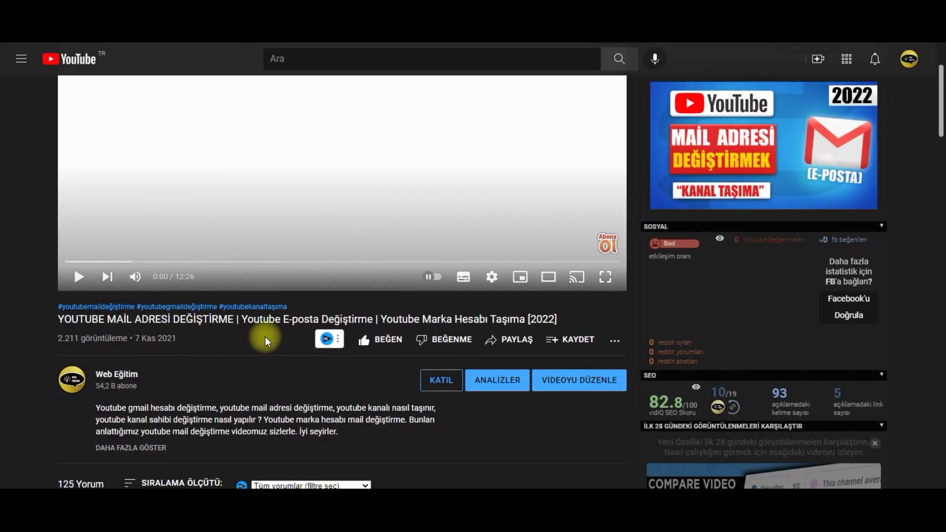
{"action": "scroll", "coordinate": [267, 334], "scroll_direction": "up", "scroll_amount": 2}
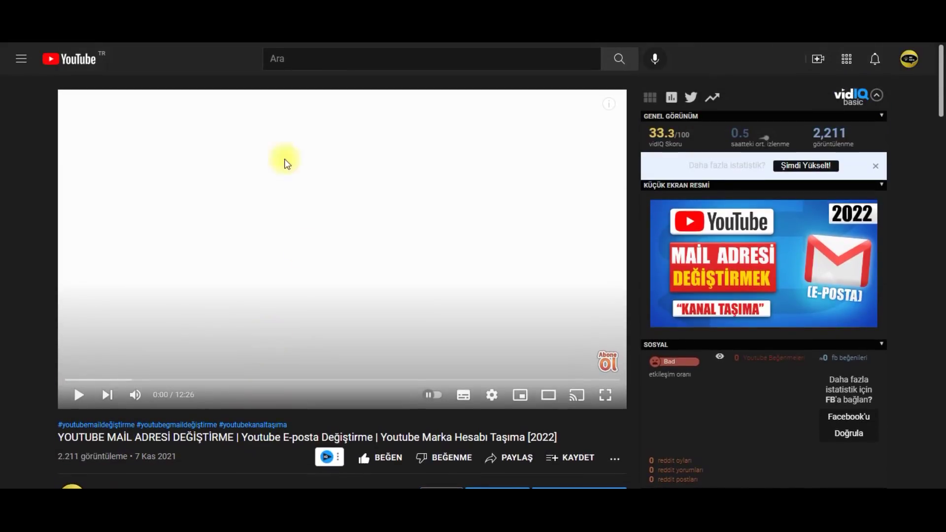
{"action": "left_click", "coordinate": [310, 60]}
{"action": "type", "text": "y"}
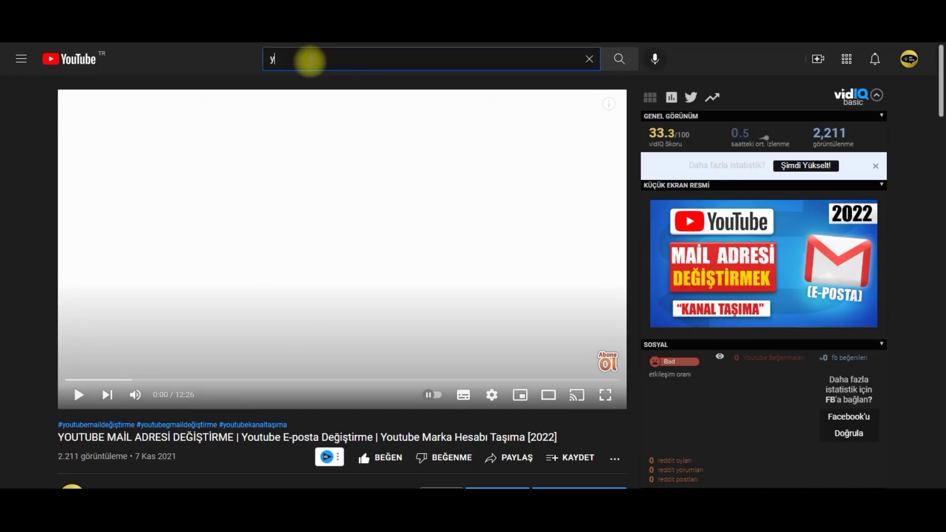
{"action": "type", "text": "outube mail ad"}
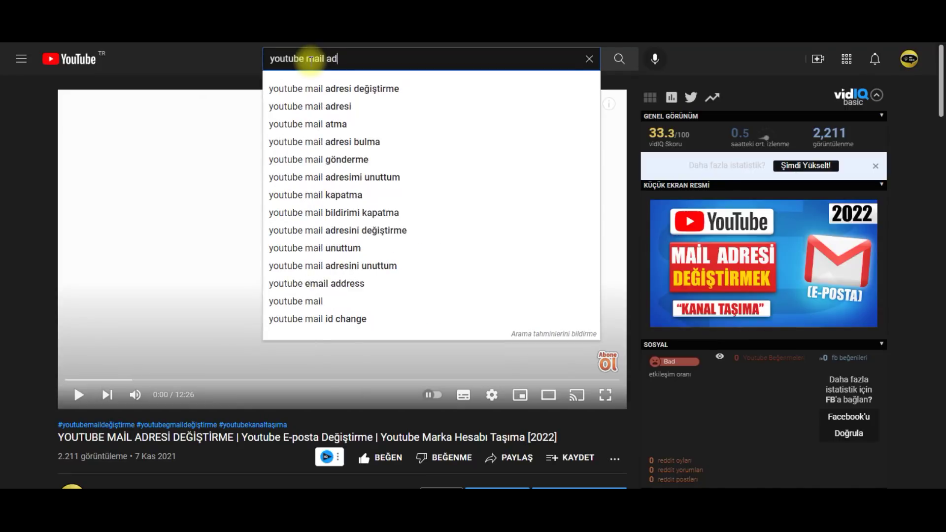
{"action": "type", "text": "resi değiştir"}
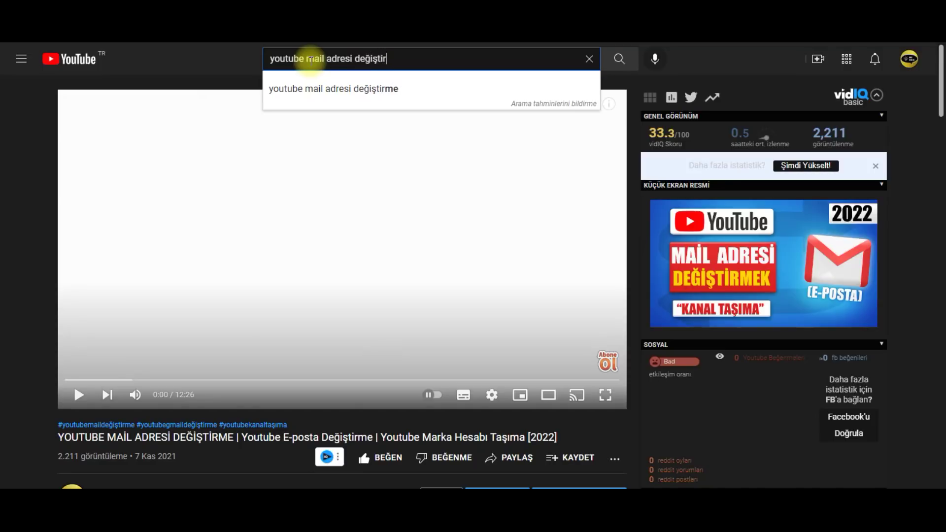
{"action": "type", "text": "me 2022"}
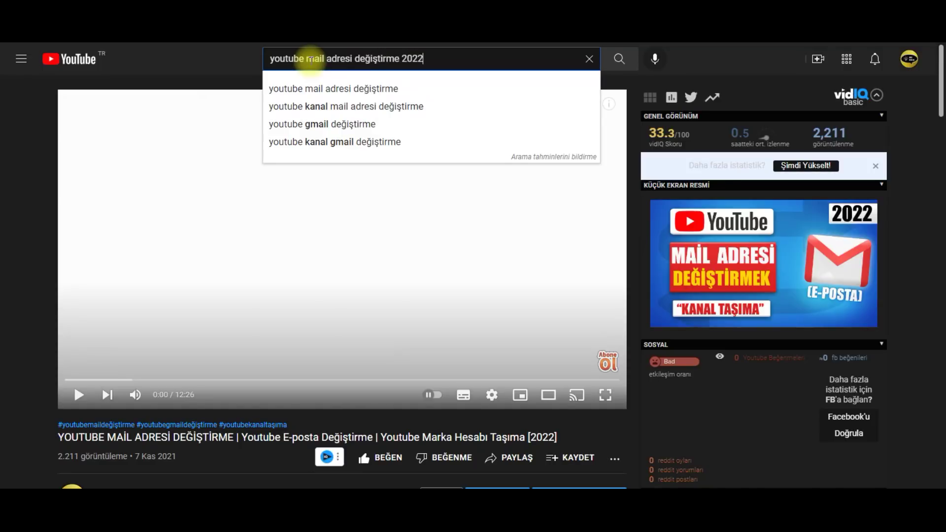
{"action": "key", "text": "Return"}
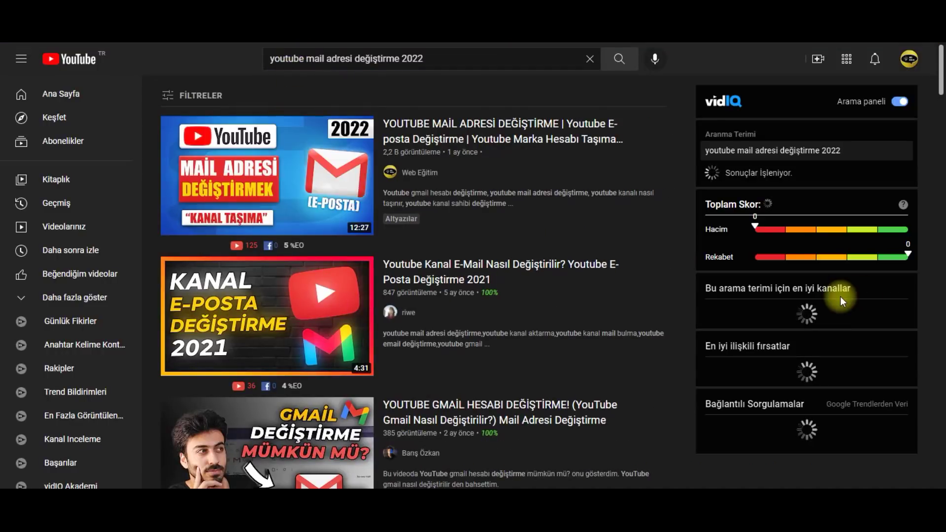
Capture the Web Eğitim video's search result as a screenshot, paste it into 360sosyal's Kullanıcı Notu and proceed to the Oluştur stage
{"action": "key", "text": "Print"}
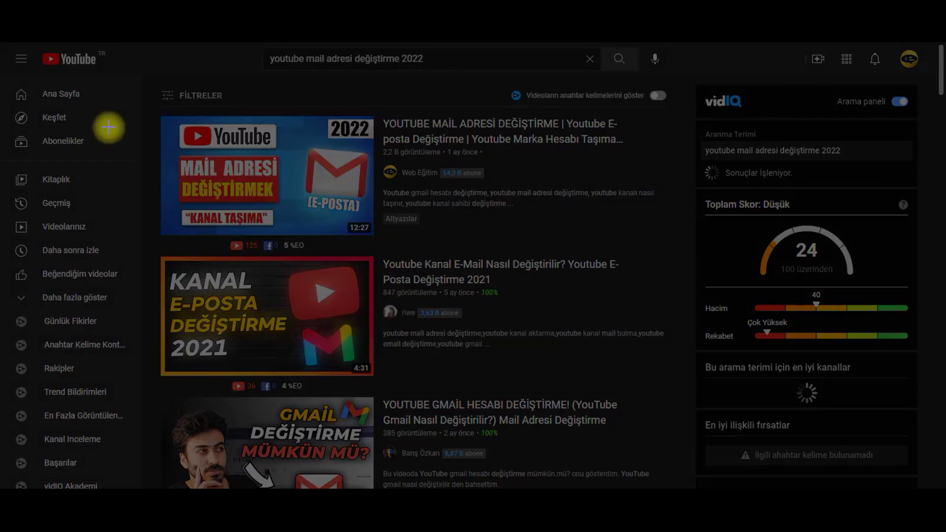
{"action": "mouse_move", "coordinate": [147, 105]}
{"action": "left_mouse_down"}
{"action": "mouse_move", "coordinate": [495, 238]}
{"action": "mouse_move", "coordinate": [673, 243]}
{"action": "mouse_move", "coordinate": [689, 256]}
{"action": "left_mouse_up"}
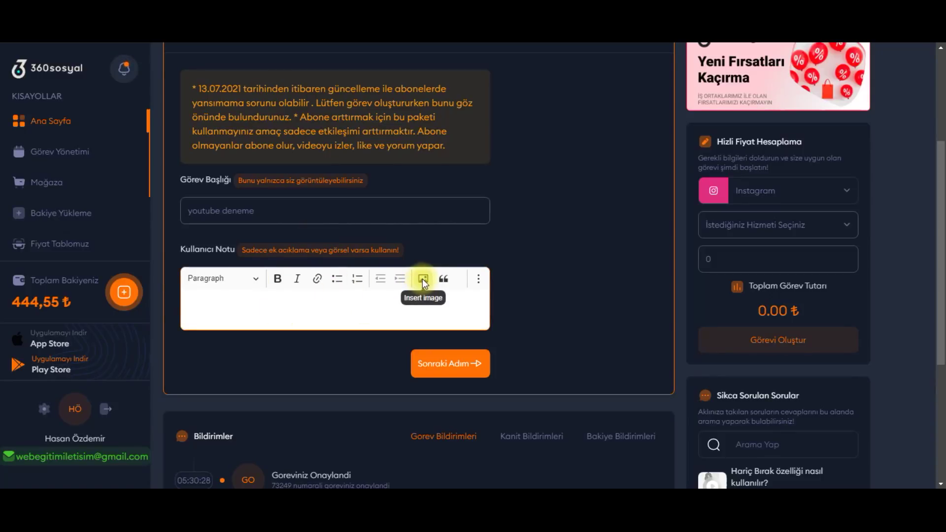
{"action": "left_click", "coordinate": [422, 279]}
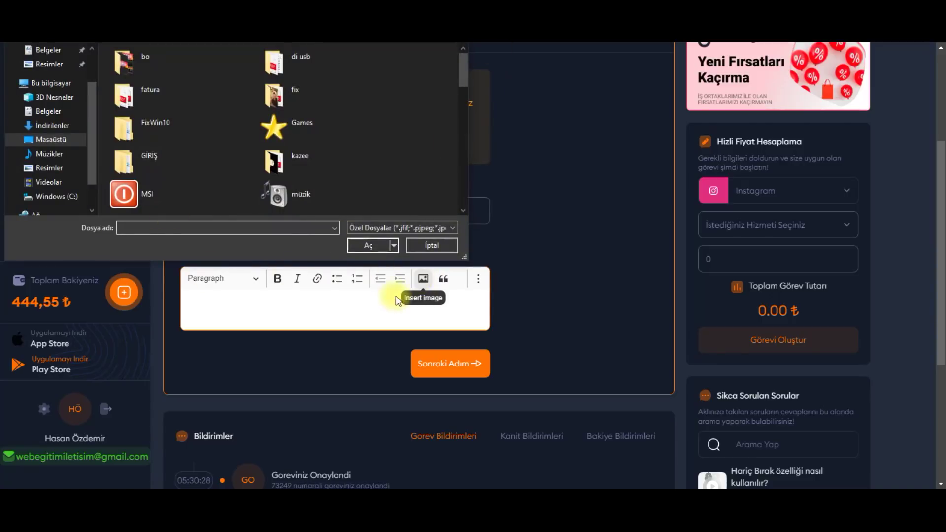
{"action": "left_click", "coordinate": [425, 243]}
{"action": "key", "text": "ctrl+v"}
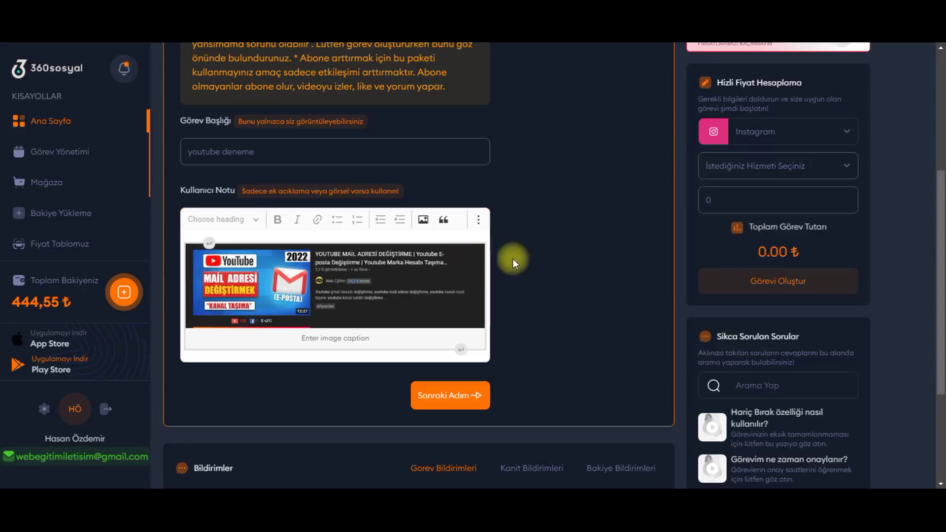
{"action": "scroll", "coordinate": [601, 261], "scroll_direction": "down", "scroll_amount": 1}
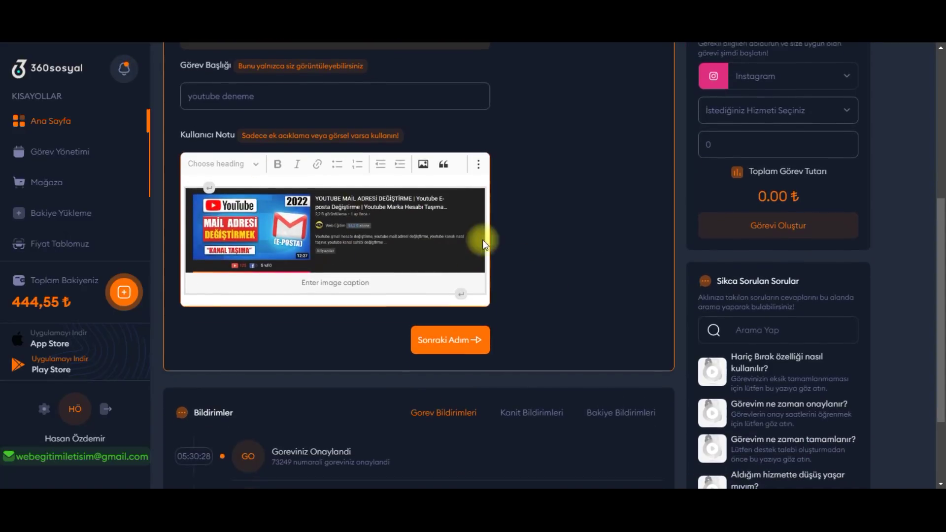
{"action": "scroll", "coordinate": [483, 239], "scroll_direction": "up", "scroll_amount": 1}
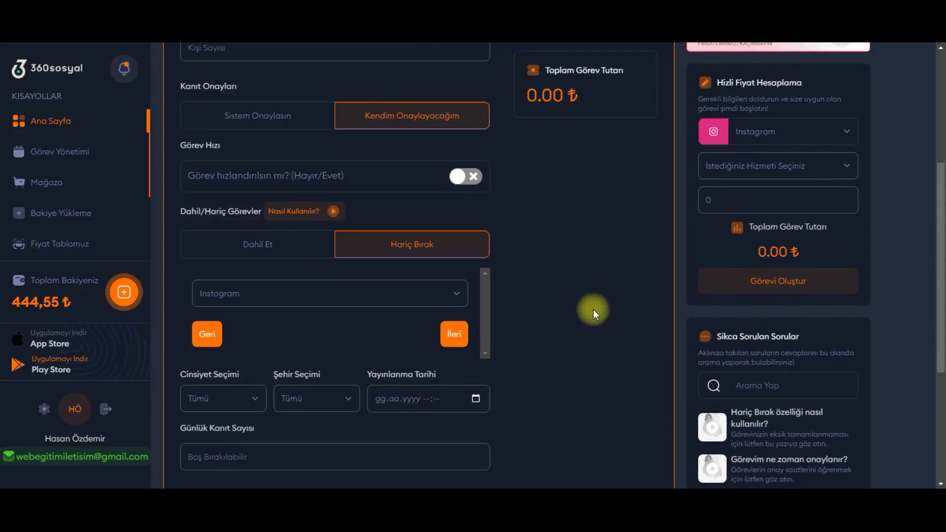
Set the number of people (Kişi Sayısı) for the task to 120
{"action": "scroll", "coordinate": [593, 310], "scroll_direction": "up", "scroll_amount": 4}
{"action": "scroll", "coordinate": [493, 291], "scroll_direction": "down", "scroll_amount": 1}
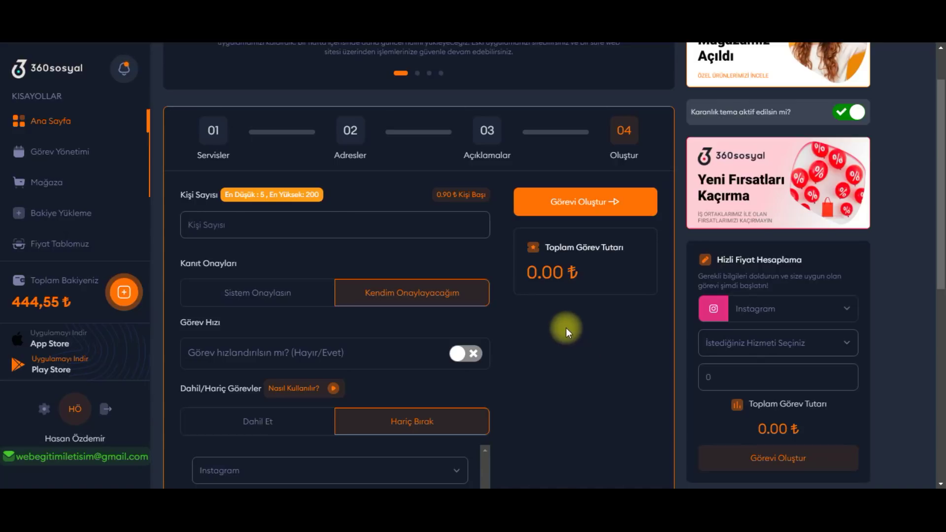
{"action": "scroll", "coordinate": [585, 330], "scroll_direction": "down", "scroll_amount": 1}
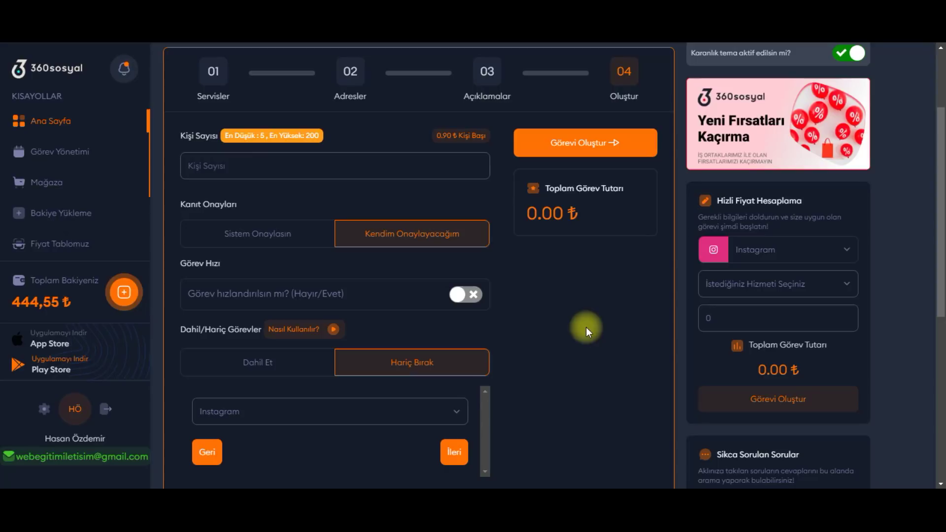
{"action": "left_click", "coordinate": [268, 171]}
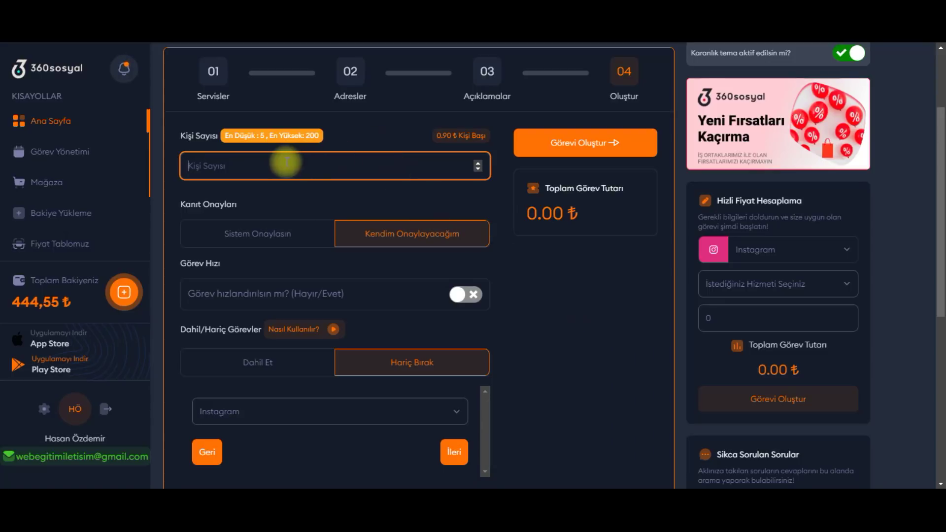
{"action": "type", "text": "120"}
{"action": "left_click", "coordinate": [578, 290]}
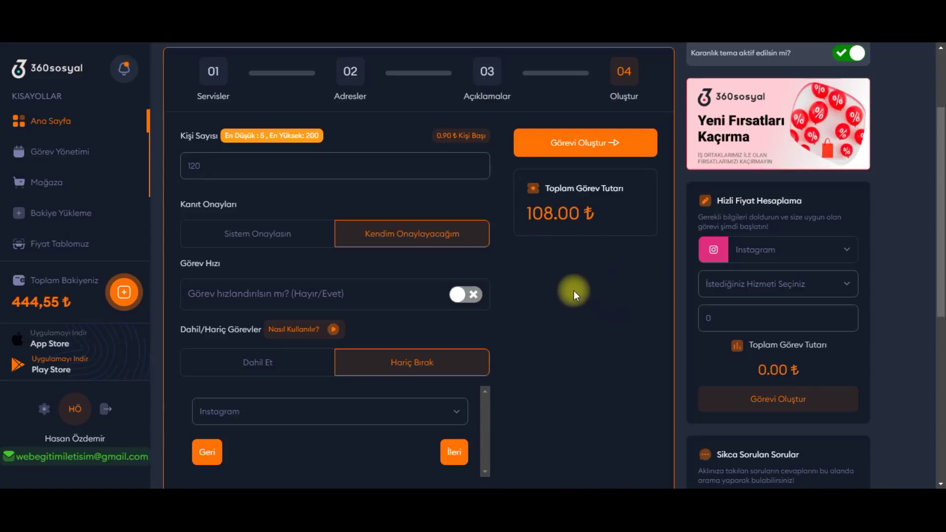
Try Sistem Onaylasın for the proof approvals (Kanıt Onayları), and return the choice to Kendim Onaylayacağım
{"action": "left_click_drag", "start_coordinate": [178, 202], "coordinate": [238, 202]}
{"action": "left_click", "coordinate": [339, 199]}
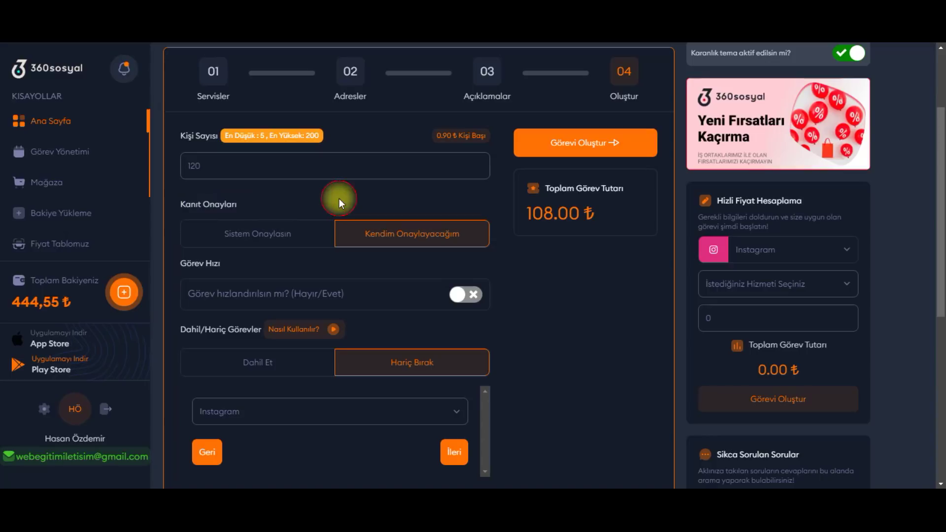
{"action": "scroll", "coordinate": [273, 193], "scroll_direction": "down", "scroll_amount": 1}
{"action": "left_click", "coordinate": [317, 186]}
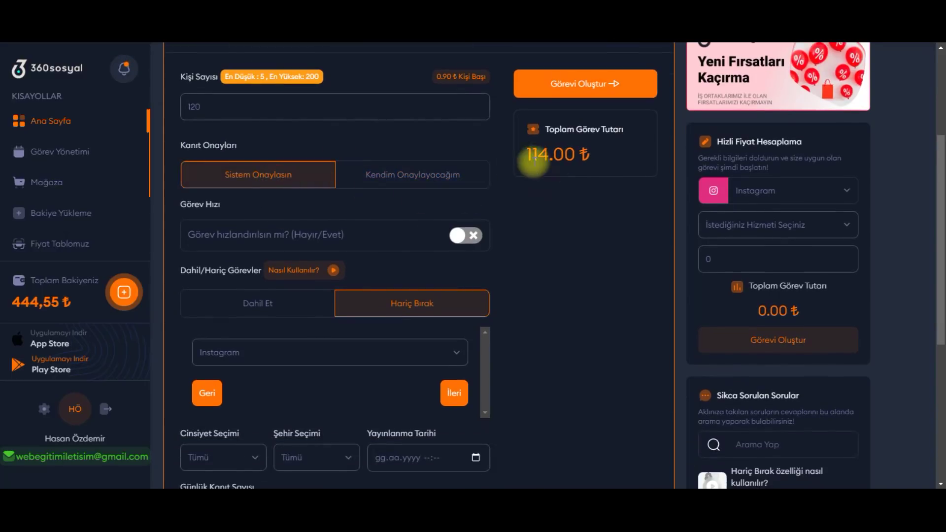
{"action": "scroll", "coordinate": [557, 244], "scroll_direction": "up", "scroll_amount": 1}
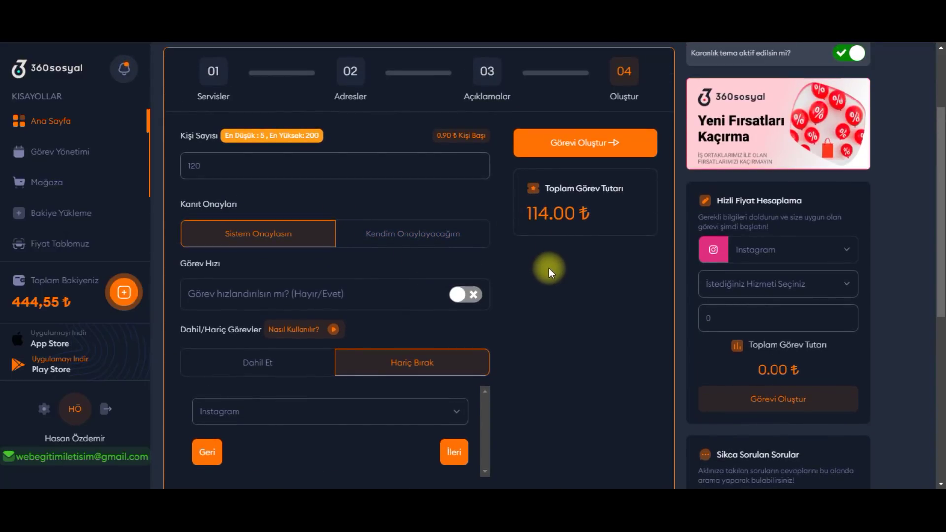
{"action": "left_click", "coordinate": [423, 244]}
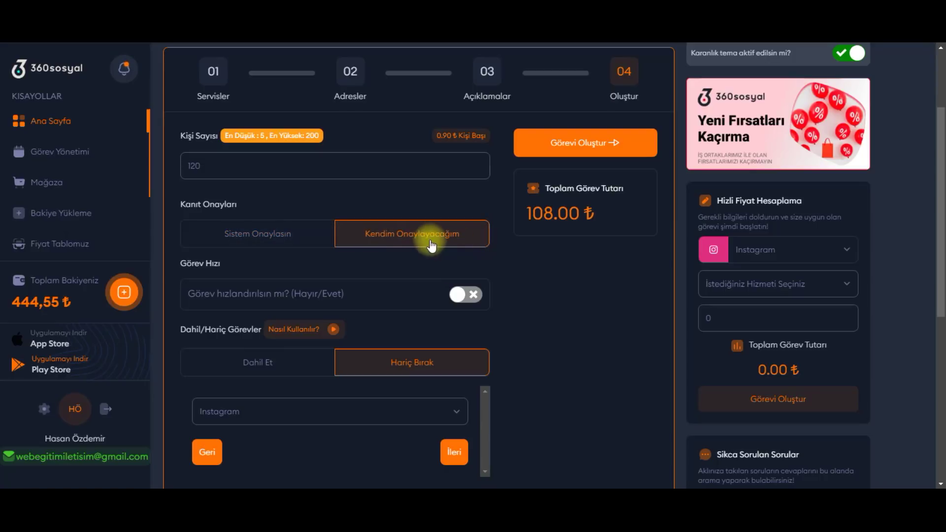
Enable the task speed-up option (Görev Hızı) for the task
{"action": "scroll", "coordinate": [571, 271], "scroll_direction": "down", "scroll_amount": 1}
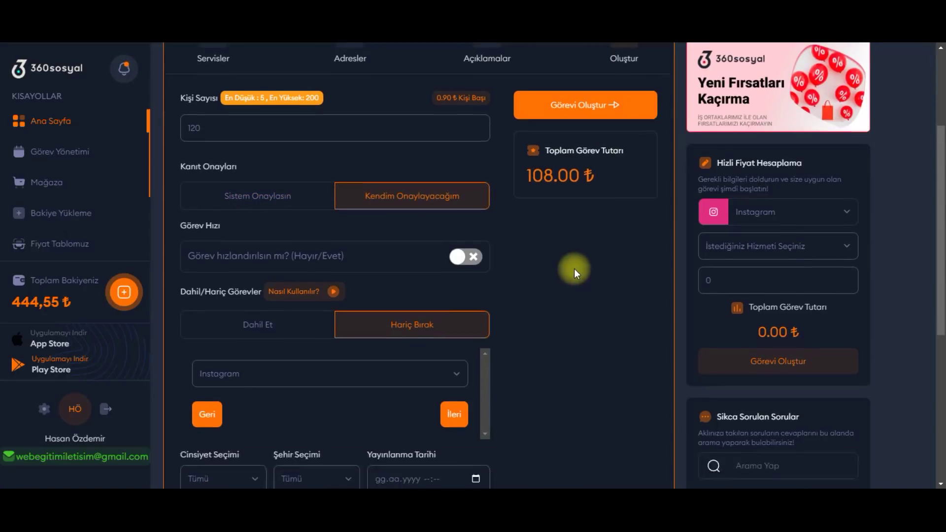
{"action": "scroll", "coordinate": [499, 270], "scroll_direction": "up", "scroll_amount": 1}
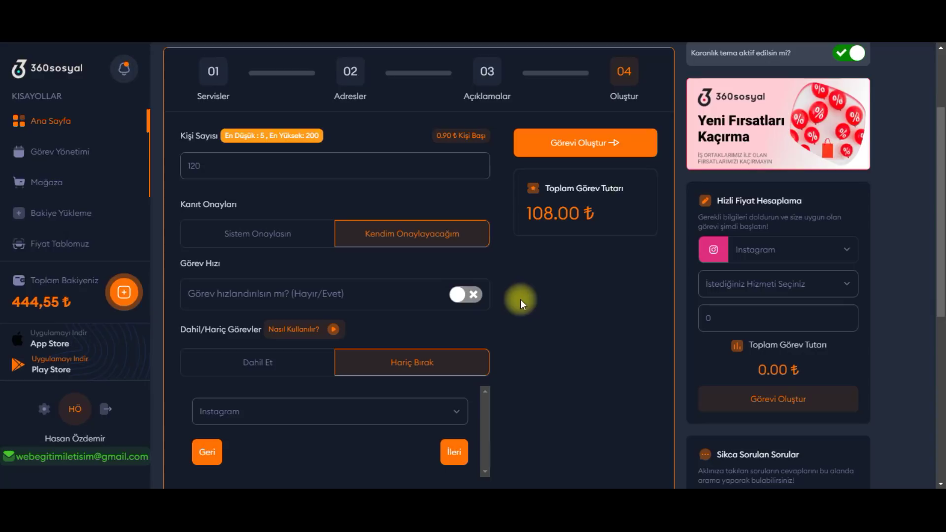
{"action": "left_click", "coordinate": [471, 297]}
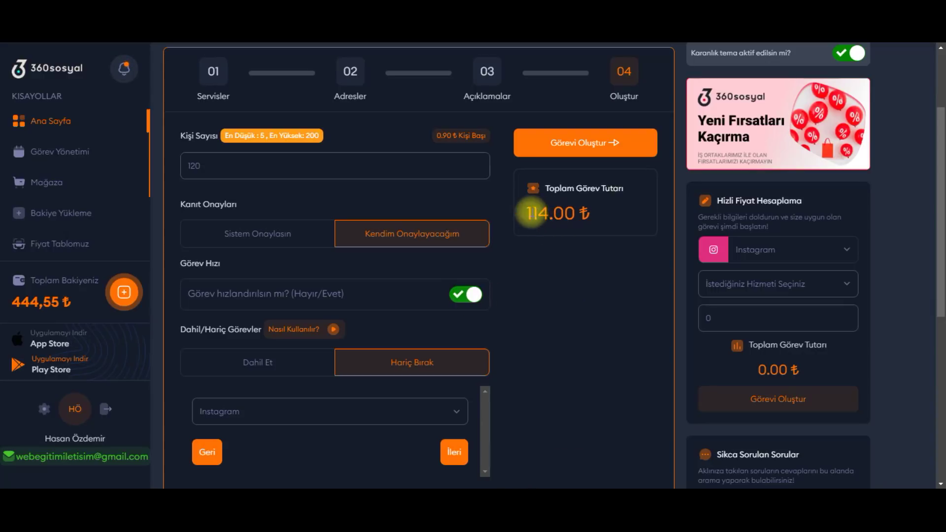
Review the include/exclude, gender, city, publication date and daily proof options, and create the task
{"action": "scroll", "coordinate": [575, 303], "scroll_direction": "down", "scroll_amount": 3}
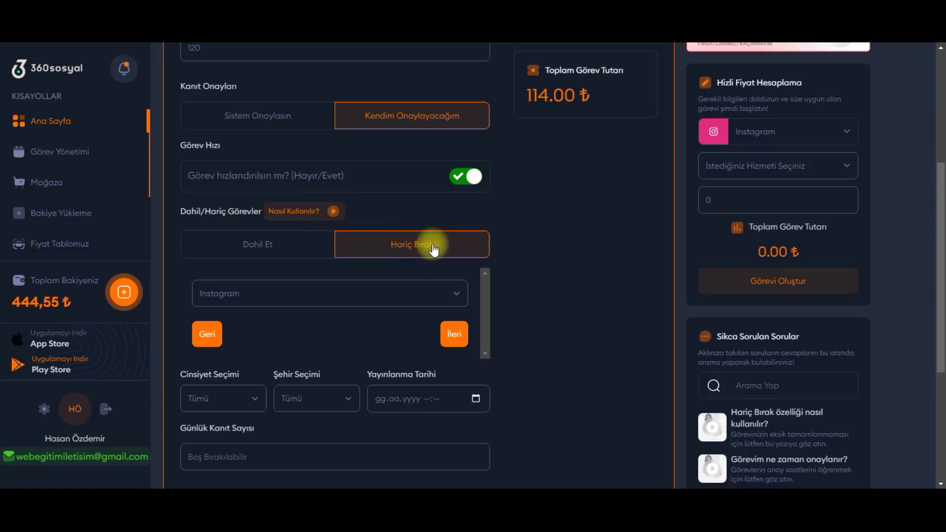
{"action": "scroll", "coordinate": [608, 253], "scroll_direction": "down", "scroll_amount": 1}
{"action": "scroll", "coordinate": [608, 251], "scroll_direction": "down", "scroll_amount": 1}
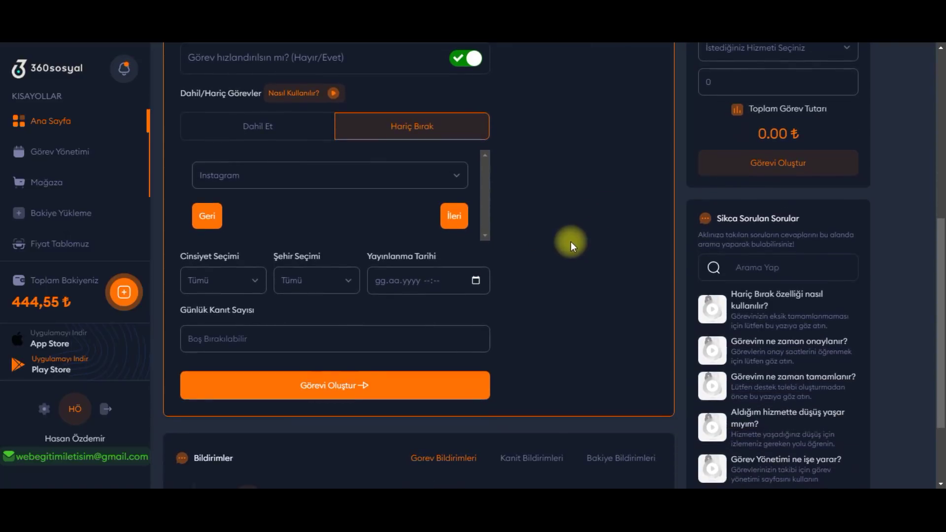
{"action": "scroll", "coordinate": [570, 240], "scroll_direction": "down", "scroll_amount": 2}
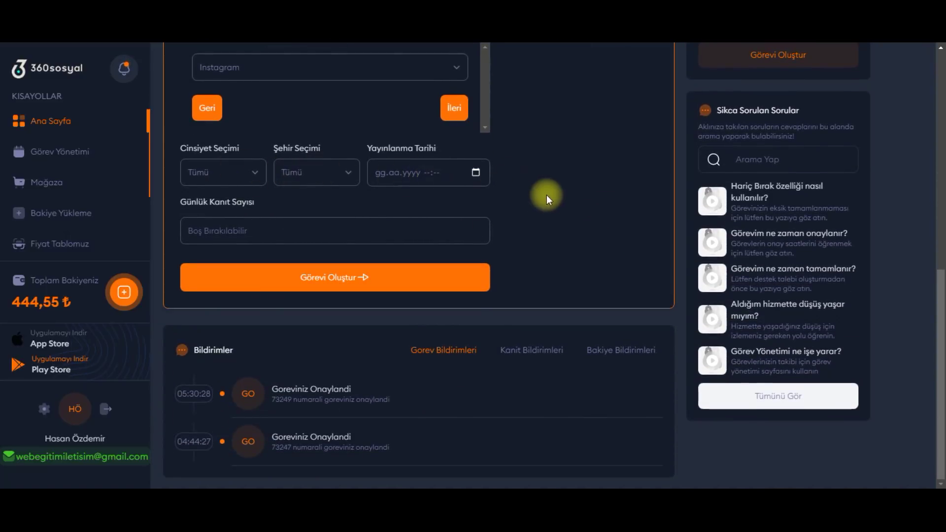
{"action": "scroll", "coordinate": [571, 227], "scroll_direction": "up", "scroll_amount": 1}
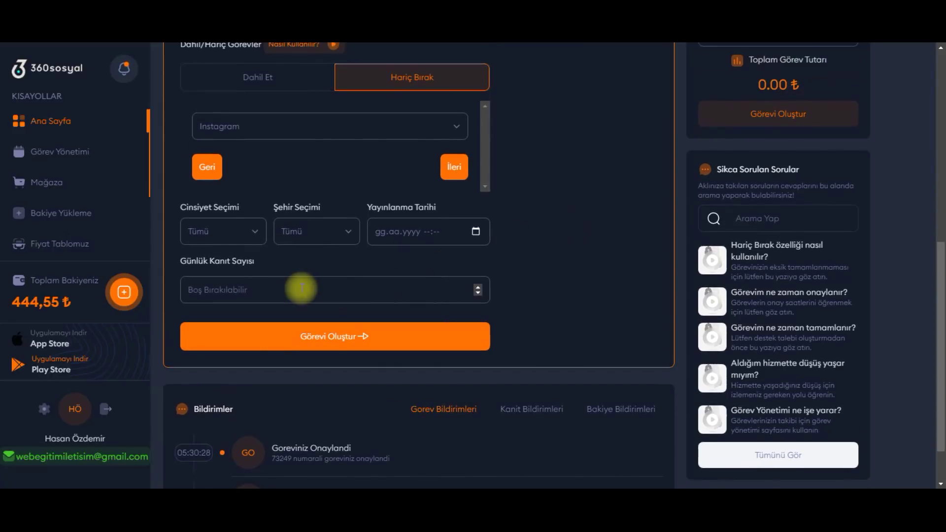
{"action": "scroll", "coordinate": [601, 259], "scroll_direction": "up", "scroll_amount": 1}
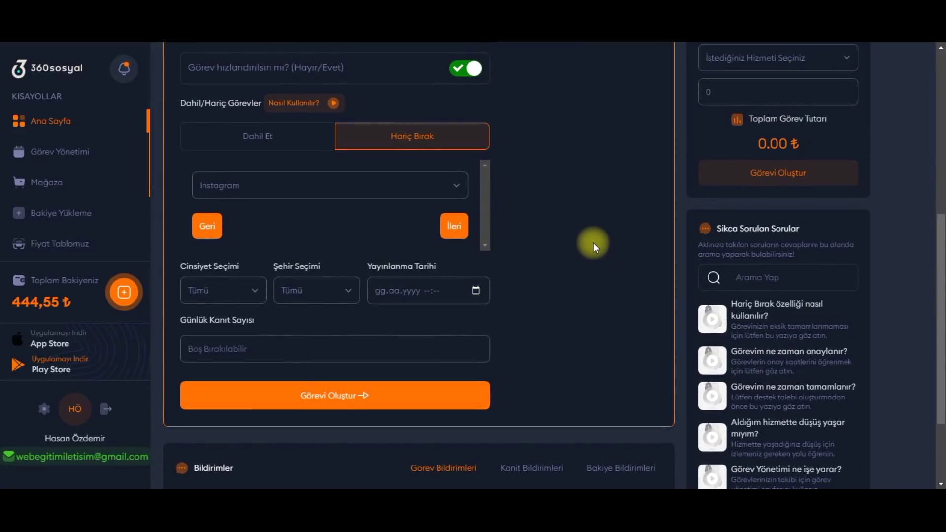
{"action": "scroll", "coordinate": [594, 244], "scroll_direction": "down", "scroll_amount": 1}
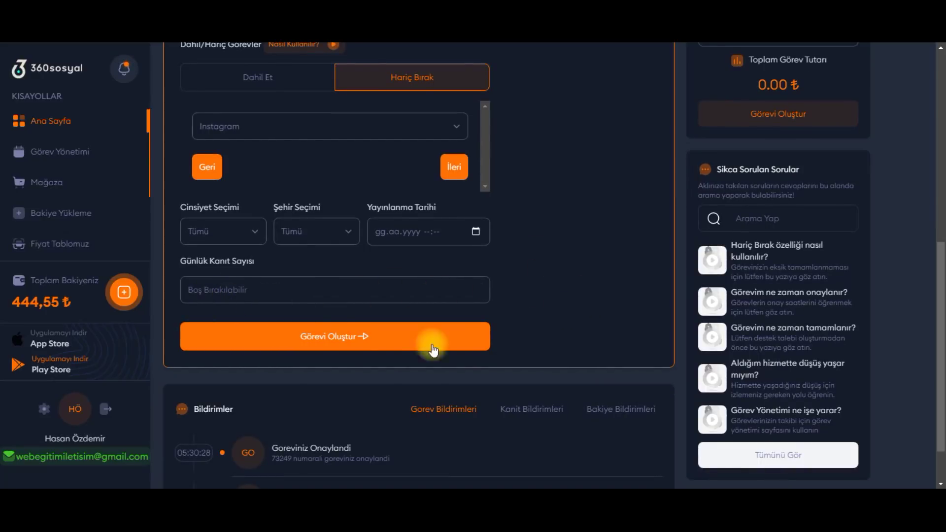
{"action": "left_click", "coordinate": [355, 341]}
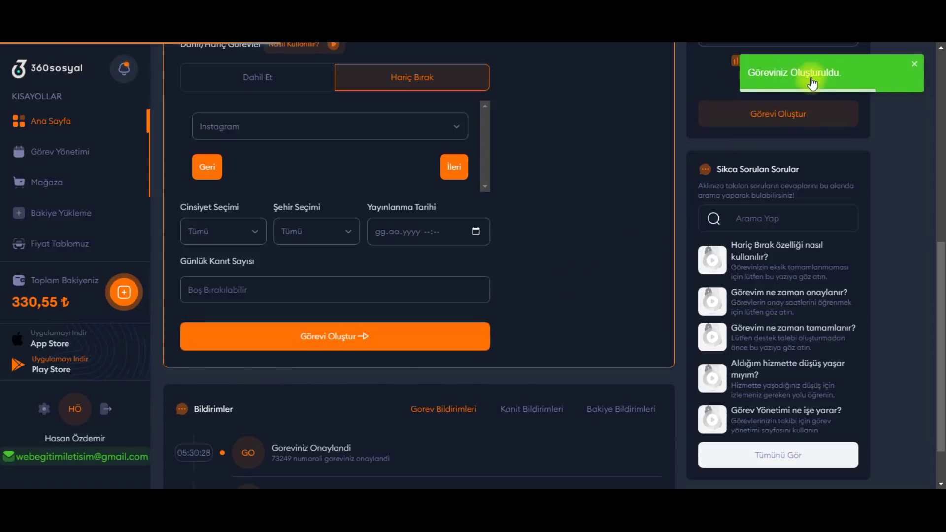
Open the created task's detail page and examine its summary, highlighting the Görev Id
{"action": "left_click", "coordinate": [827, 88]}
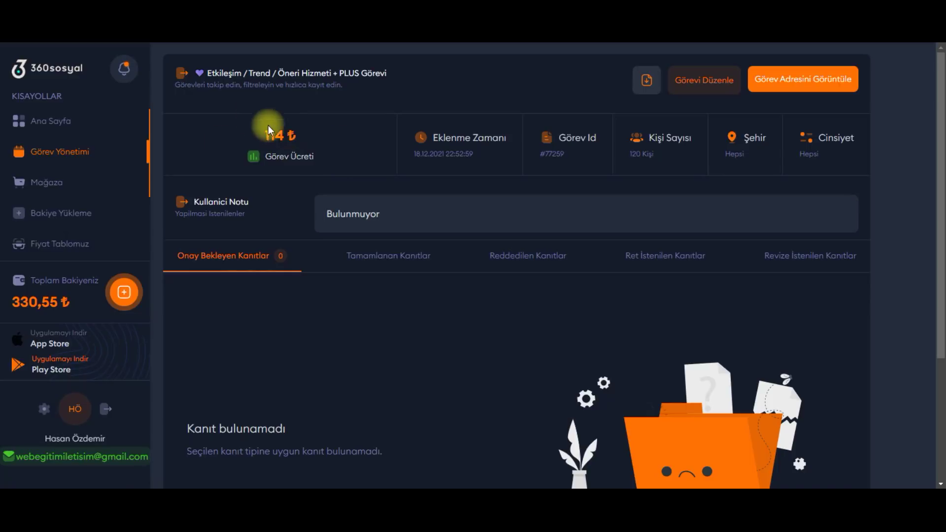
{"action": "left_click_drag", "start_coordinate": [541, 154], "coordinate": [571, 157]}
{"action": "left_click", "coordinate": [579, 165]}
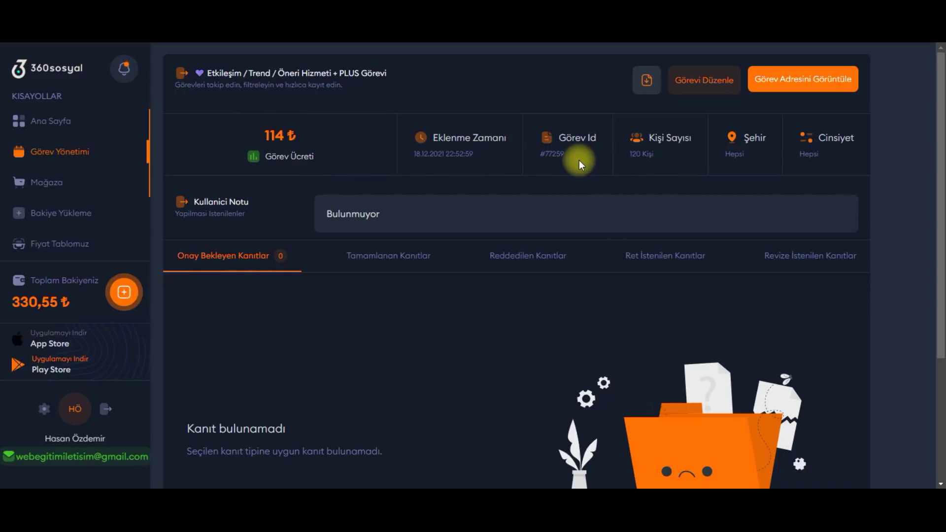
{"action": "left_click_drag", "start_coordinate": [539, 154], "coordinate": [564, 154]}
{"action": "left_click", "coordinate": [581, 158]}
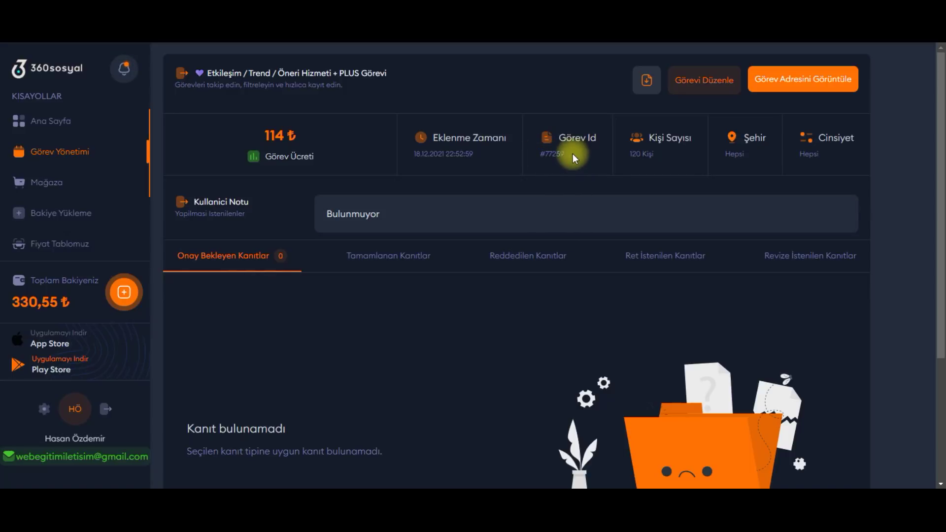
{"action": "left_click_drag", "start_coordinate": [542, 153], "coordinate": [578, 155]}
{"action": "left_click", "coordinate": [581, 163]}
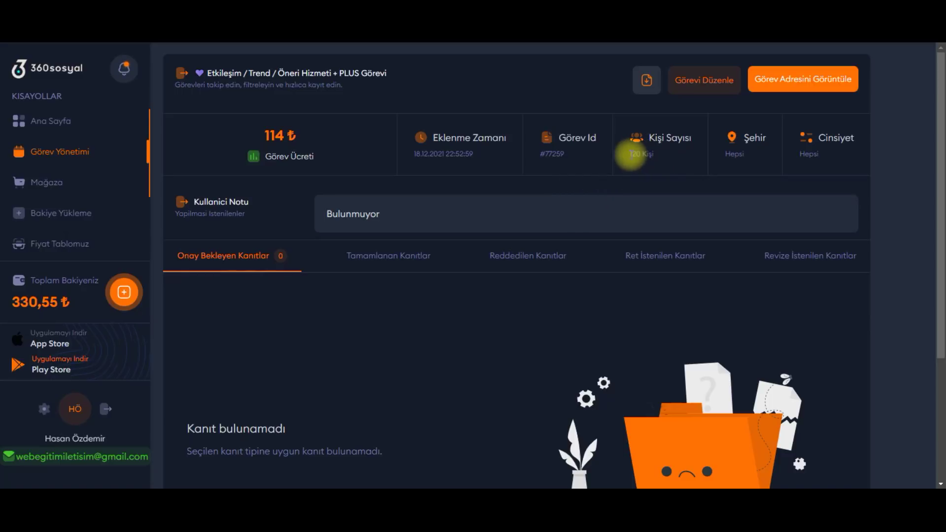
Highlight the Kişi Sayısı value in the task's summary
{"action": "left_click_drag", "start_coordinate": [629, 154], "coordinate": [671, 158]}
{"action": "left_click", "coordinate": [684, 159]}
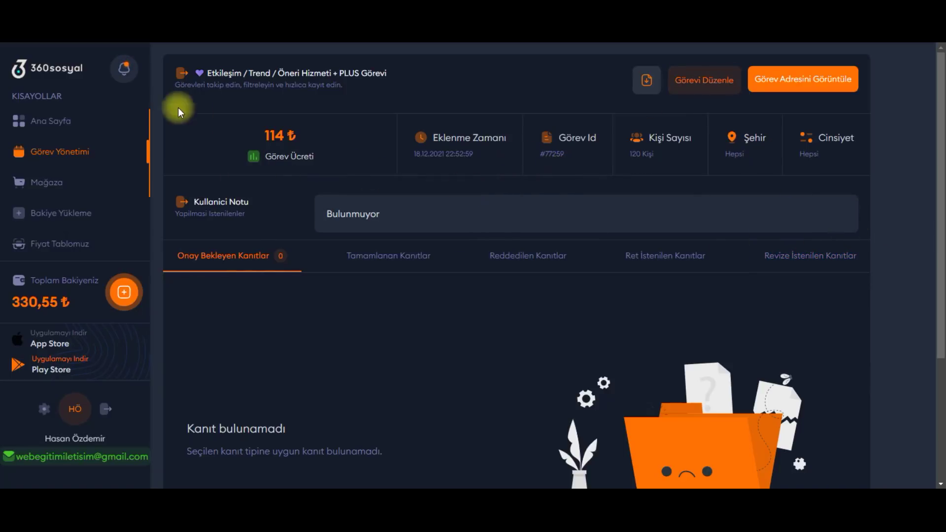
View the notifications (Bildirimler), follow one to the Görev Yönetimi task list, and close the notification list
{"action": "left_click", "coordinate": [125, 69]}
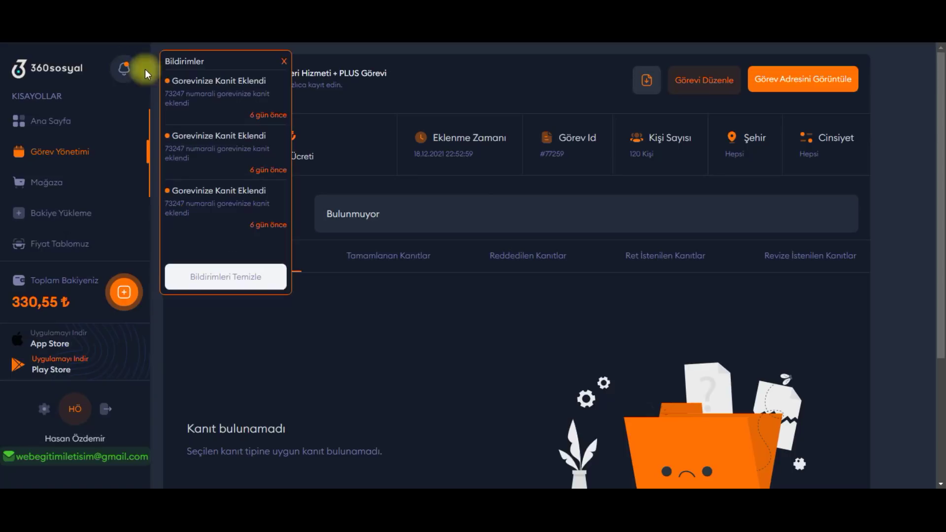
{"action": "left_click", "coordinate": [212, 91]}
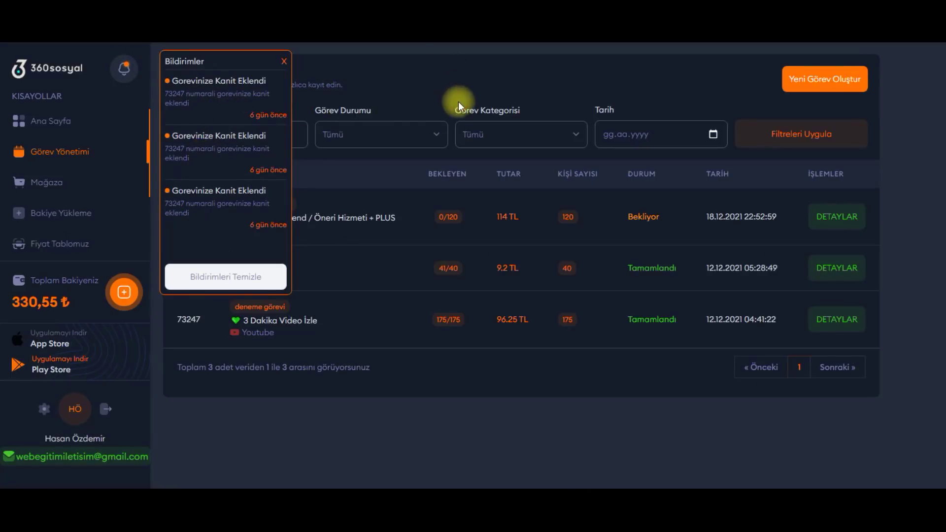
{"action": "left_click", "coordinate": [283, 62]}
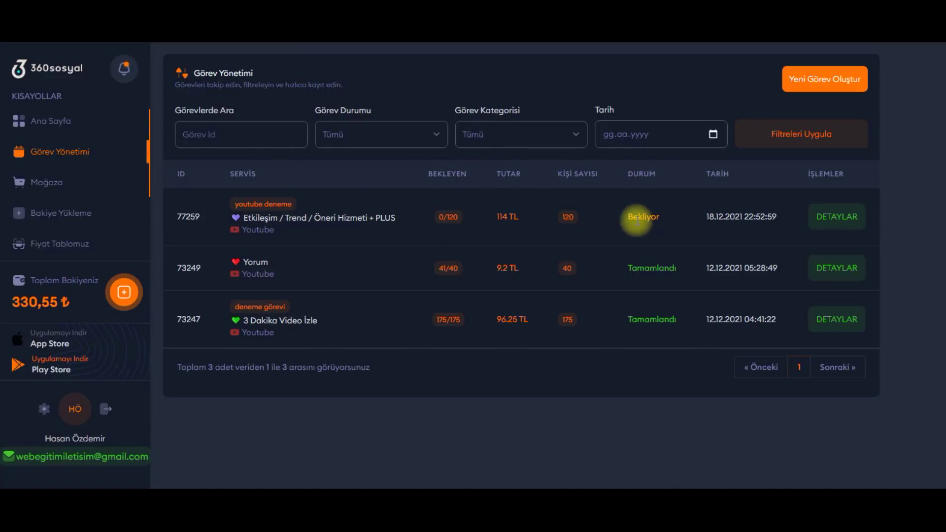
Check the Durum value of the "youtube deneme" task in the Görev Yönetimi list, highlighting it before and after its status changes
{"action": "double_click", "coordinate": [629, 217]}
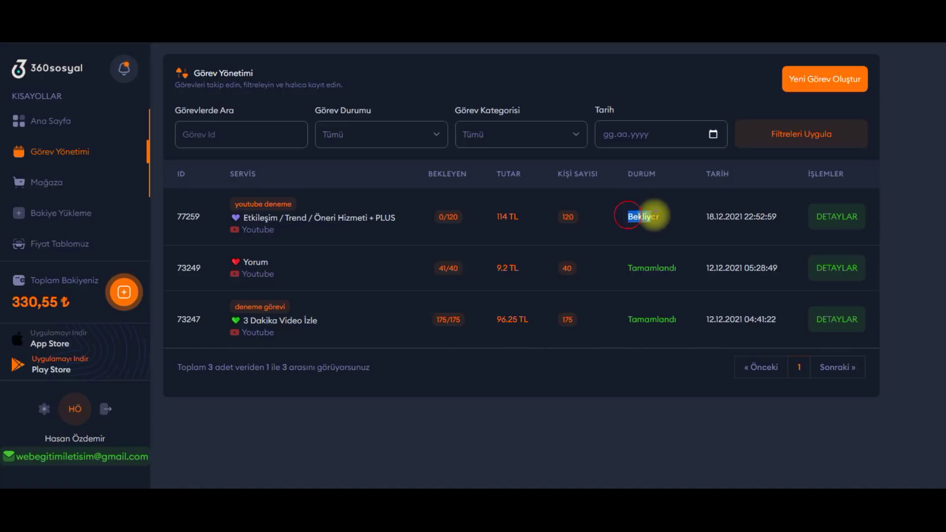
{"action": "left_click", "coordinate": [636, 219]}
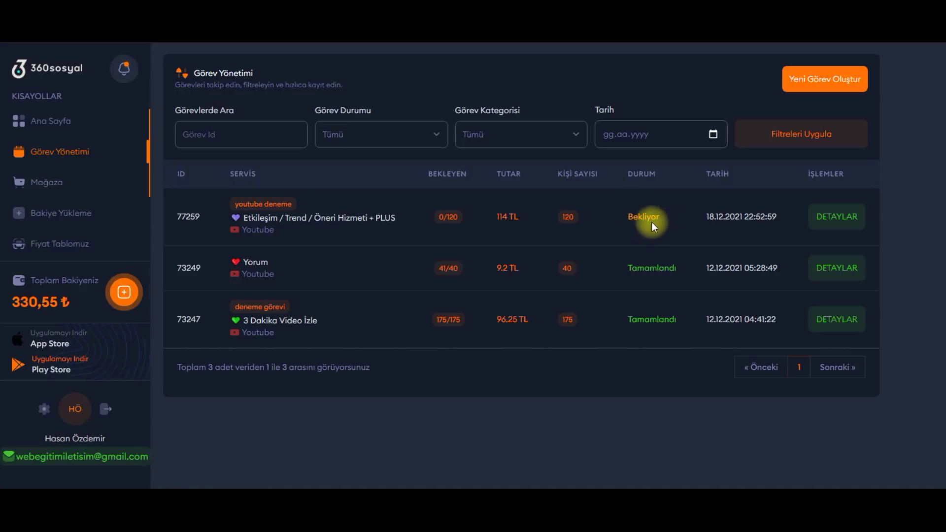
{"action": "double_click", "coordinate": [663, 219]}
{"action": "left_click", "coordinate": [648, 218]}
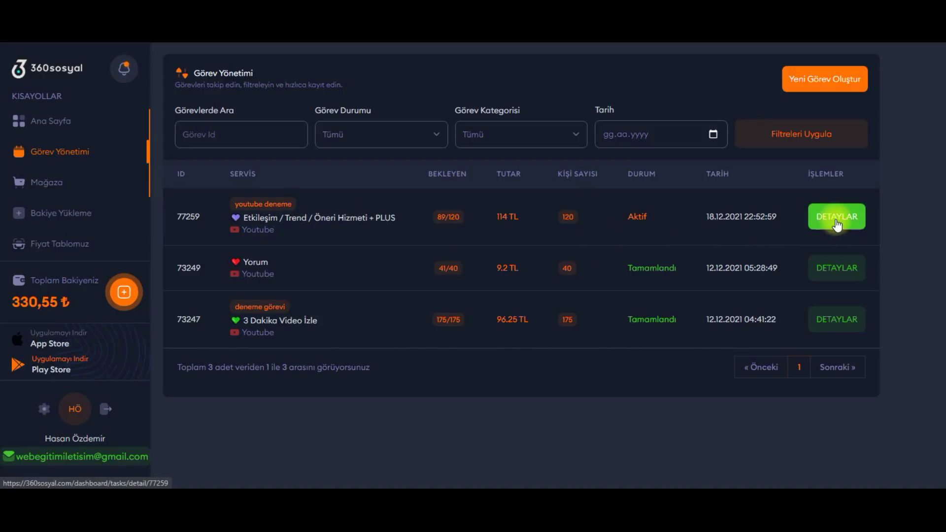
{"action": "left_click_drag", "start_coordinate": [623, 217], "coordinate": [661, 218]}
{"action": "left_click", "coordinate": [634, 222]}
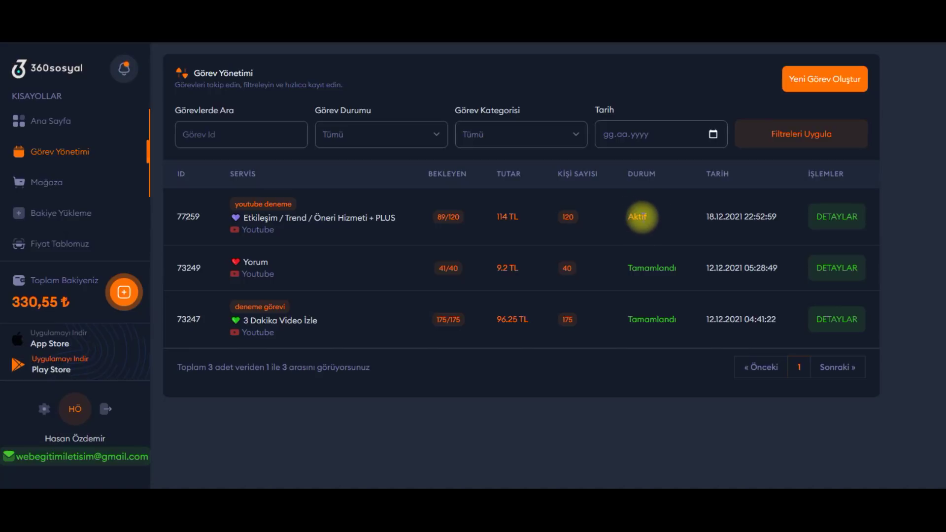
Open the details of the "youtube deneme" task and look through its proofs awaiting approval (Onay Bekleyen Kanıtlar)
{"action": "left_click", "coordinate": [838, 217]}
{"action": "scroll", "coordinate": [925, 286], "scroll_direction": "down", "scroll_amount": 2}
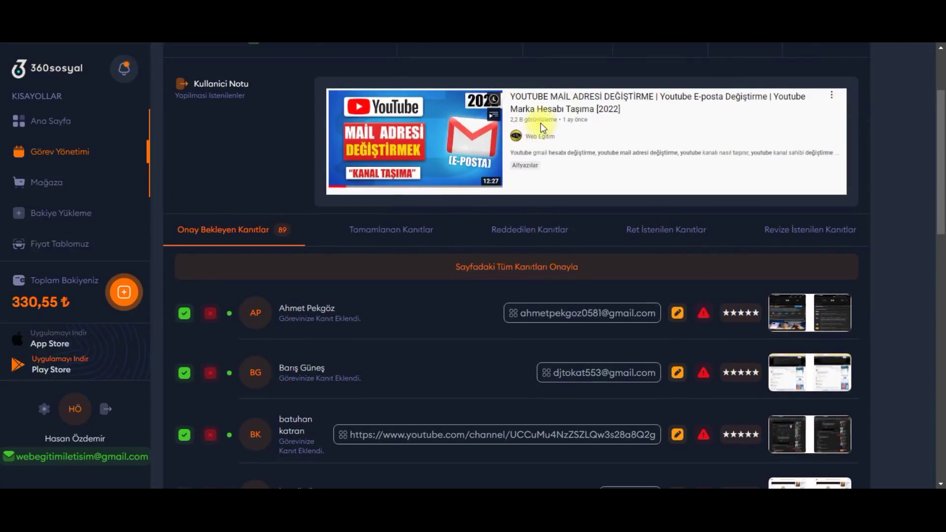
{"action": "scroll", "coordinate": [537, 205], "scroll_direction": "down", "scroll_amount": 1}
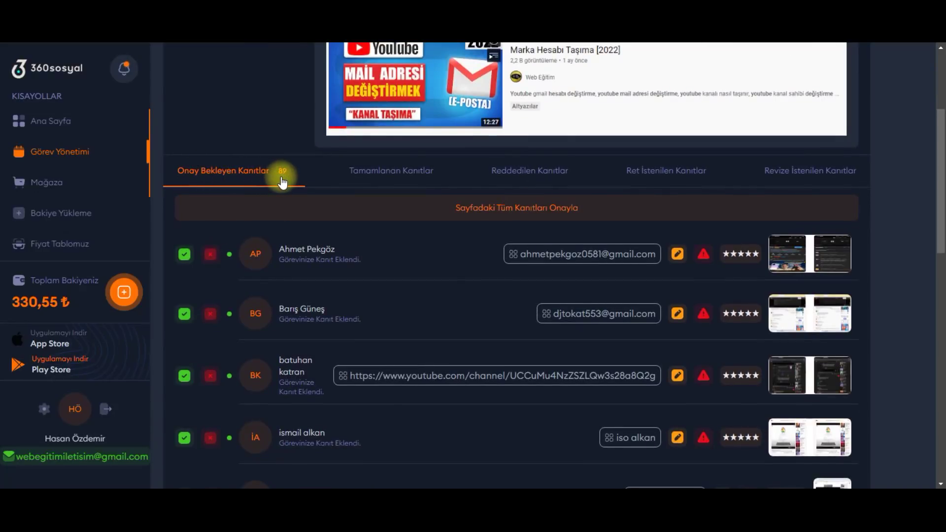
{"action": "scroll", "coordinate": [464, 229], "scroll_direction": "down", "scroll_amount": 9}
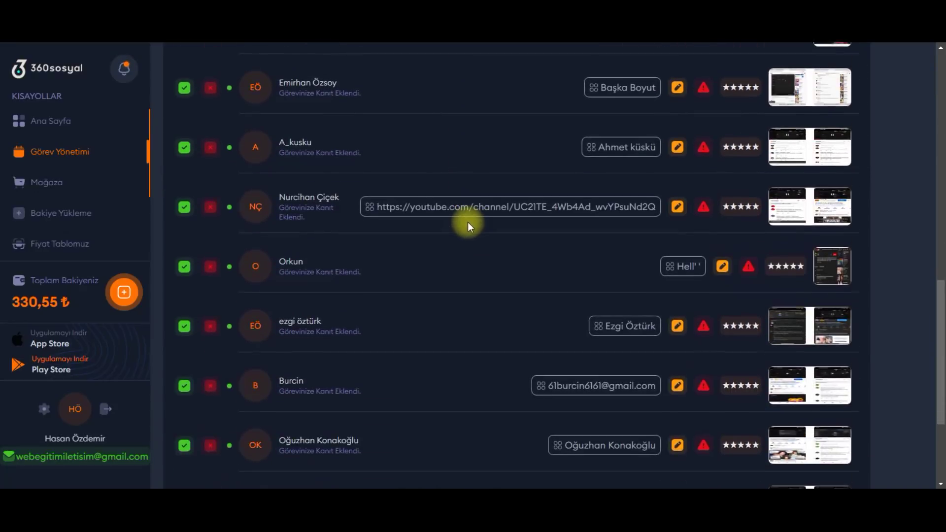
{"action": "scroll", "coordinate": [473, 220], "scroll_direction": "up", "scroll_amount": 9}
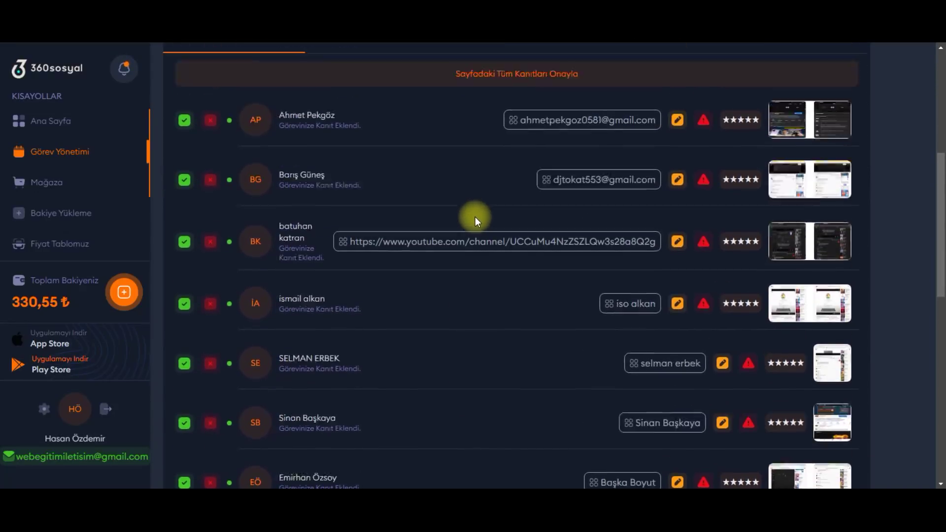
{"action": "scroll", "coordinate": [475, 216], "scroll_direction": "up", "scroll_amount": 1}
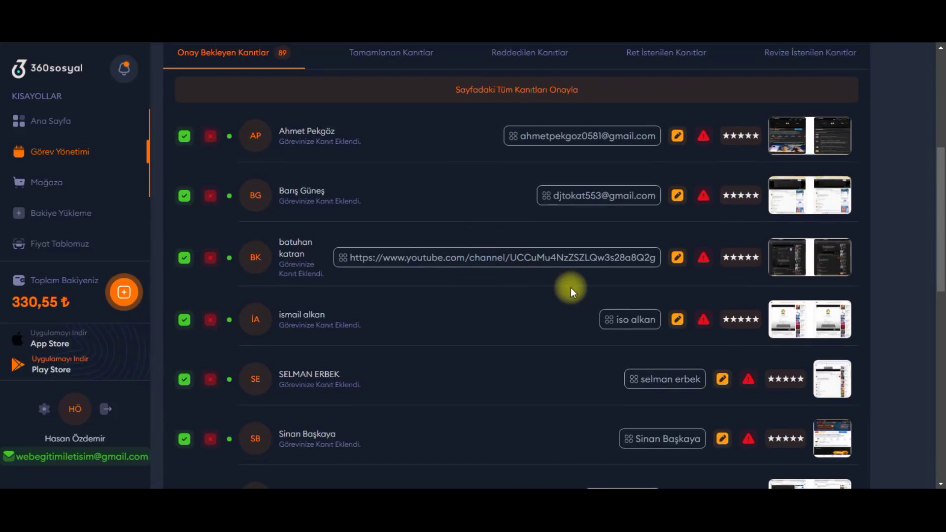
Inspect both screenshots of the second proof awaiting approval, and approve that proof
{"action": "scroll", "coordinate": [571, 288], "scroll_direction": "up", "scroll_amount": 1}
{"action": "left_click", "coordinate": [792, 260]}
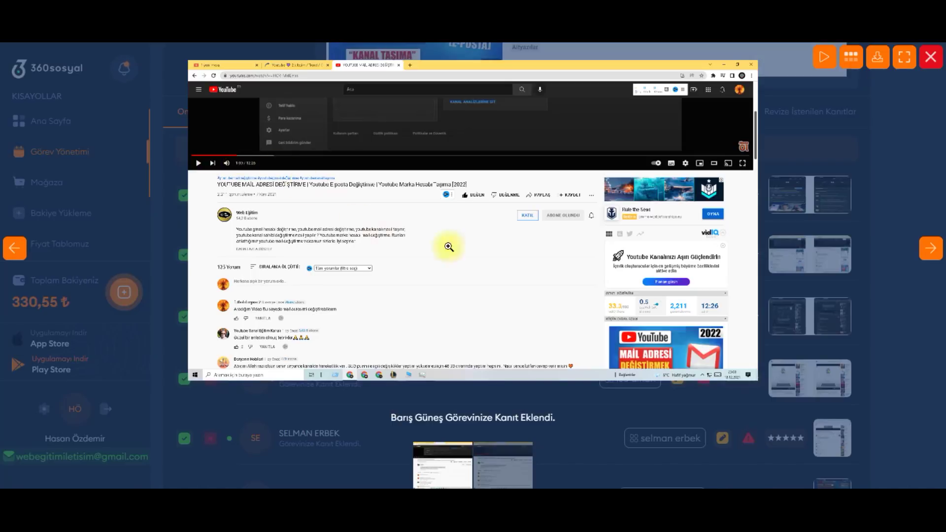
{"action": "left_click", "coordinate": [513, 467]}
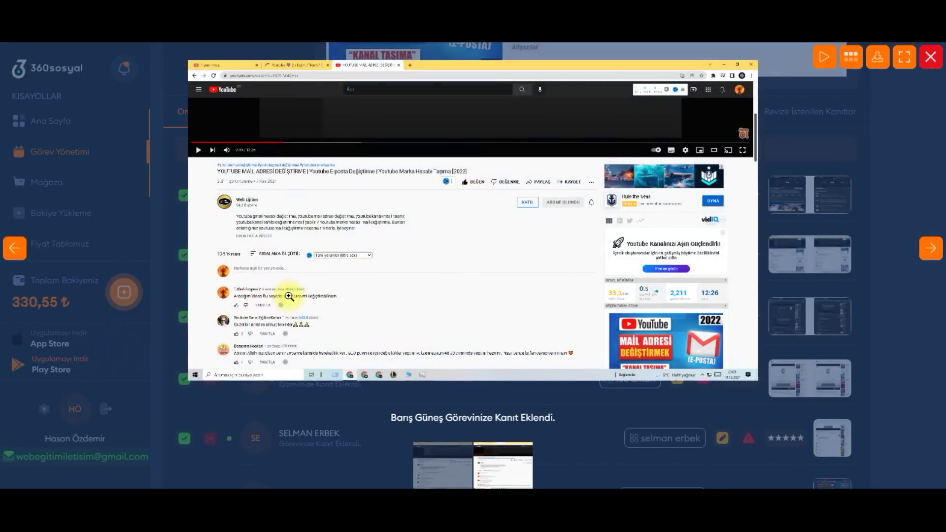
{"action": "left_click", "coordinate": [909, 333]}
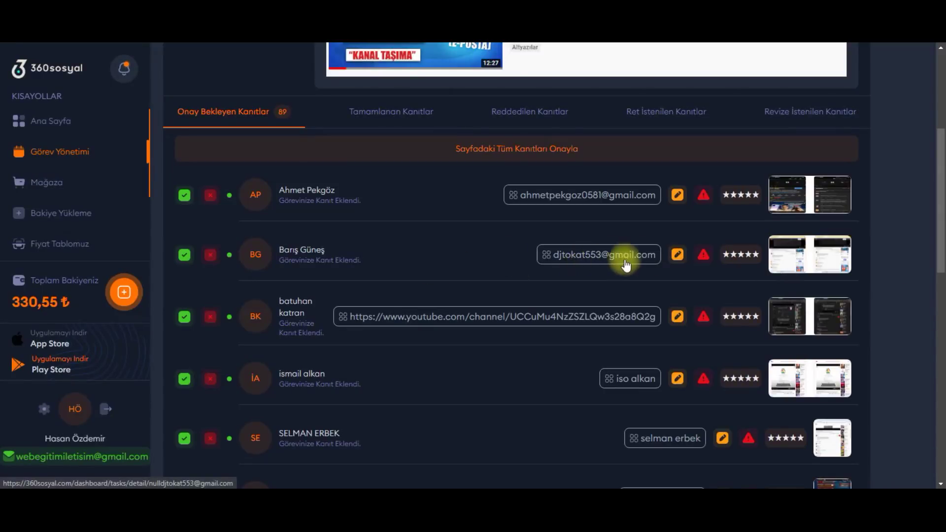
{"action": "left_click", "coordinate": [185, 255]}
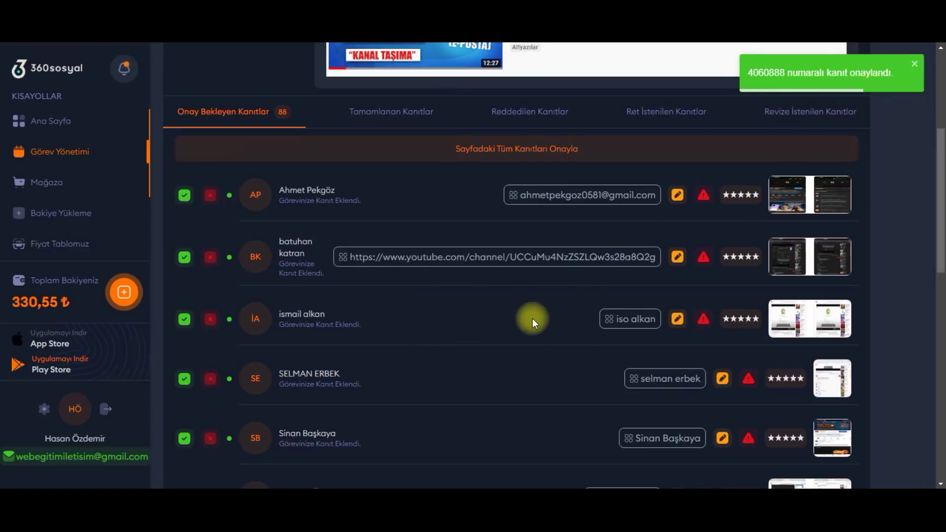
Inspect both screenshots of the pending proof submitted with a dark-themed YouTube channel link, second in the list
{"action": "left_click", "coordinate": [786, 255]}
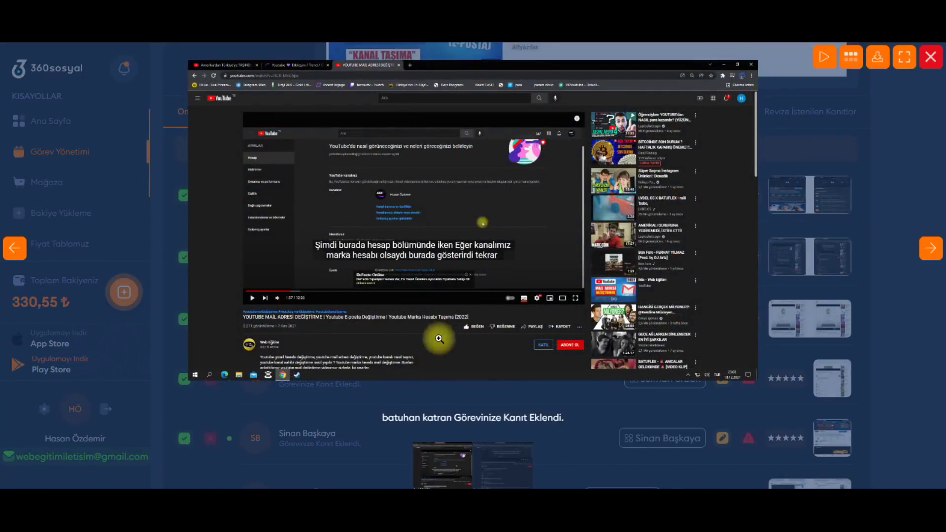
{"action": "left_click", "coordinate": [507, 454]}
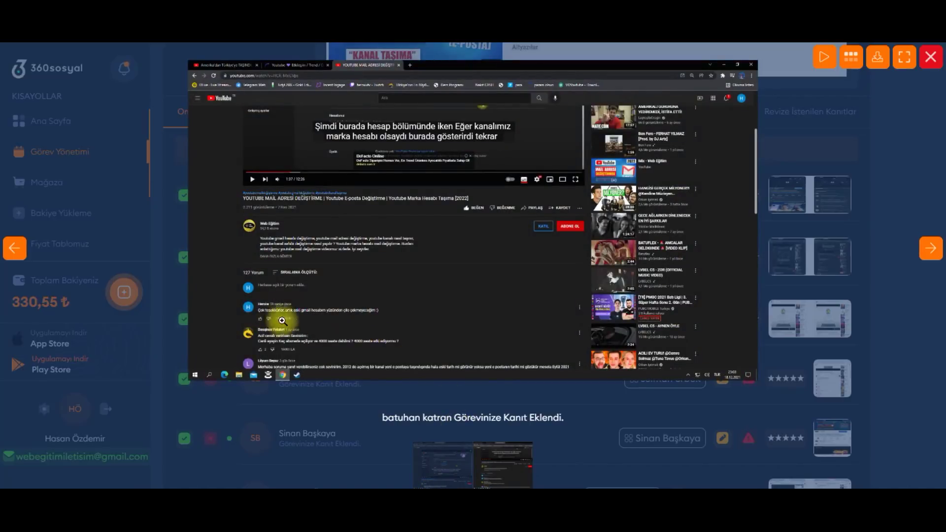
{"action": "left_click", "coordinate": [908, 316]}
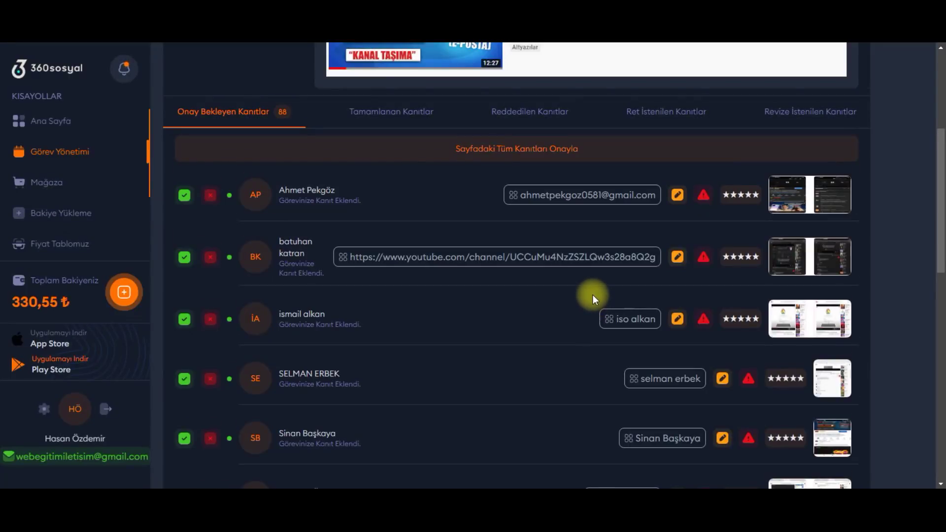
Inspect both screenshots of the third pending proof, looking for evidence of the like on the video
{"action": "scroll", "coordinate": [593, 294], "scroll_direction": "down", "scroll_amount": 1}
{"action": "scroll", "coordinate": [593, 287], "scroll_direction": "down", "scroll_amount": 2}
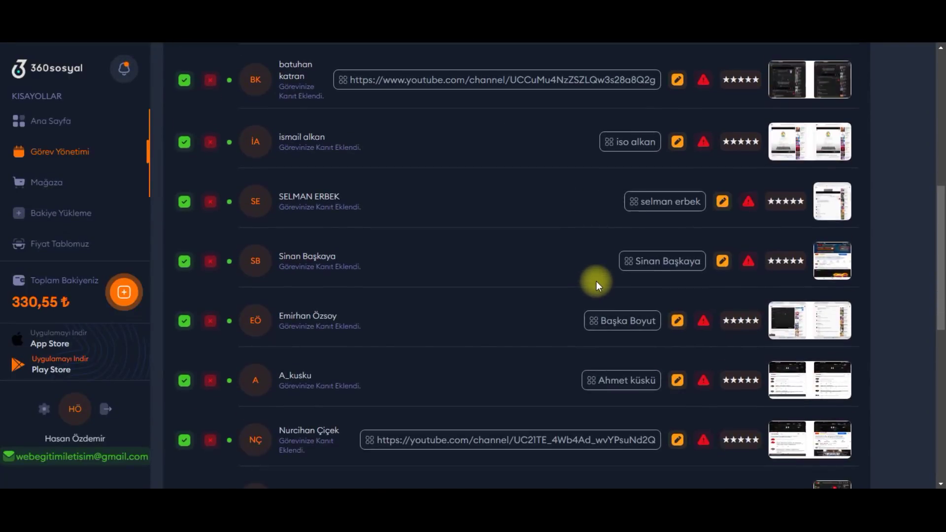
{"action": "scroll", "coordinate": [595, 280], "scroll_direction": "up", "scroll_amount": 1}
{"action": "scroll", "coordinate": [599, 287], "scroll_direction": "up", "scroll_amount": 1}
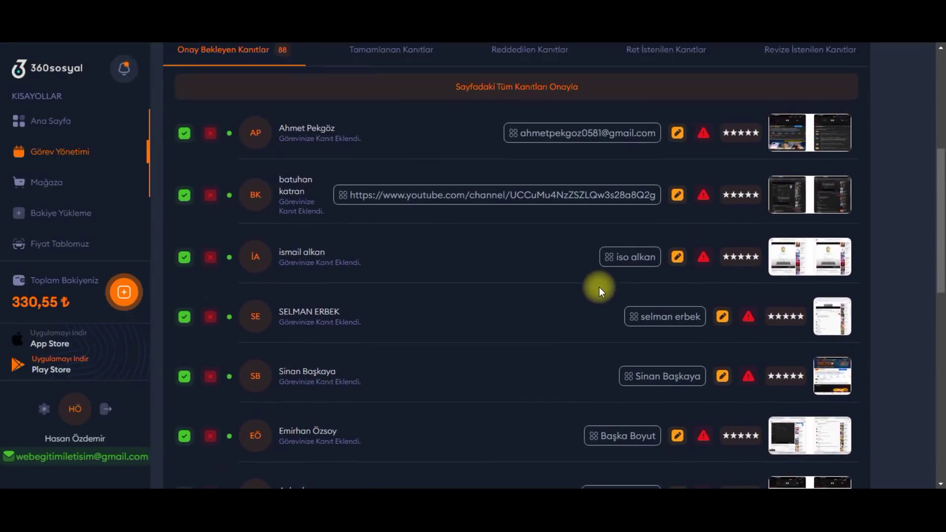
{"action": "left_click", "coordinate": [788, 260]}
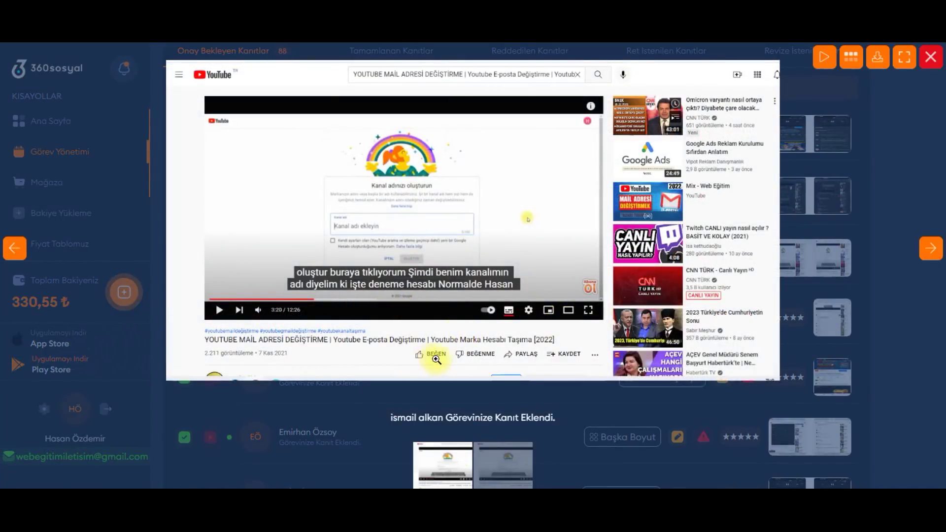
{"action": "left_click", "coordinate": [930, 252]}
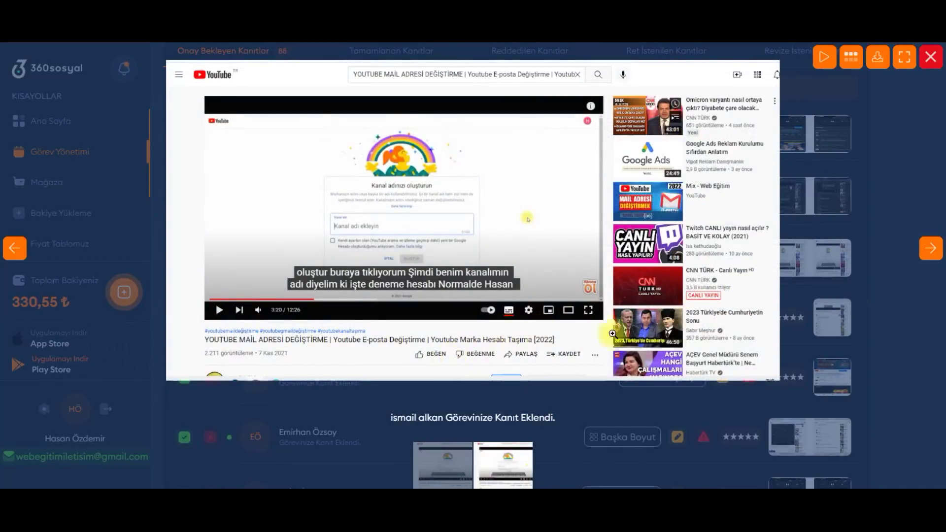
{"action": "left_click", "coordinate": [914, 338]}
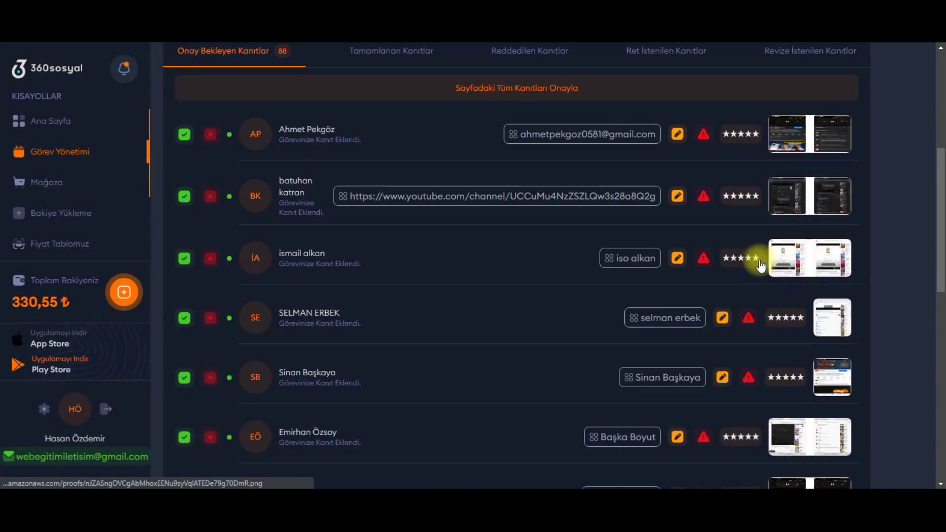
Request an edit of the third pending proof (Kanıt Düzenlemesi), explaining that the like task was not carried out
{"action": "left_click", "coordinate": [677, 261]}
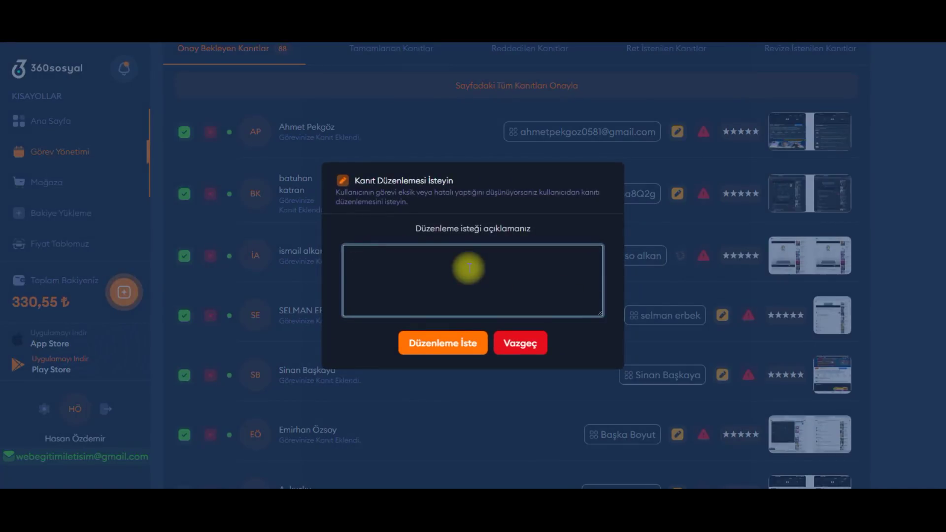
{"action": "type", "text": "lik"}
{"action": "type", "text": "görevi yerine getirildi"}
{"action": "type", "text": "emiştir"}
{"action": "left_click", "coordinate": [454, 350]}
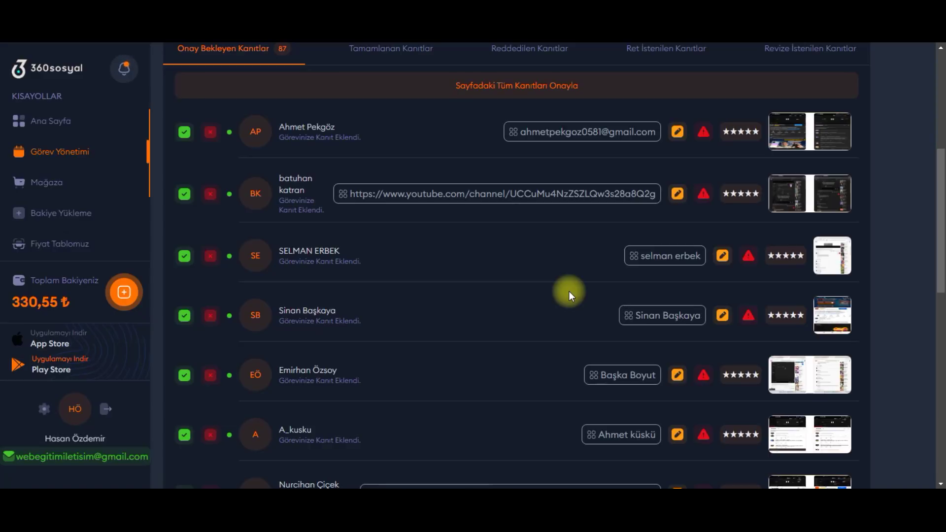
Look through the remaining pending proofs and examine the edit and reject options of the second one
{"action": "scroll", "coordinate": [575, 260], "scroll_direction": "down", "scroll_amount": 5}
{"action": "scroll", "coordinate": [578, 264], "scroll_direction": "down", "scroll_amount": 2}
{"action": "scroll", "coordinate": [578, 262], "scroll_direction": "up", "scroll_amount": 6}
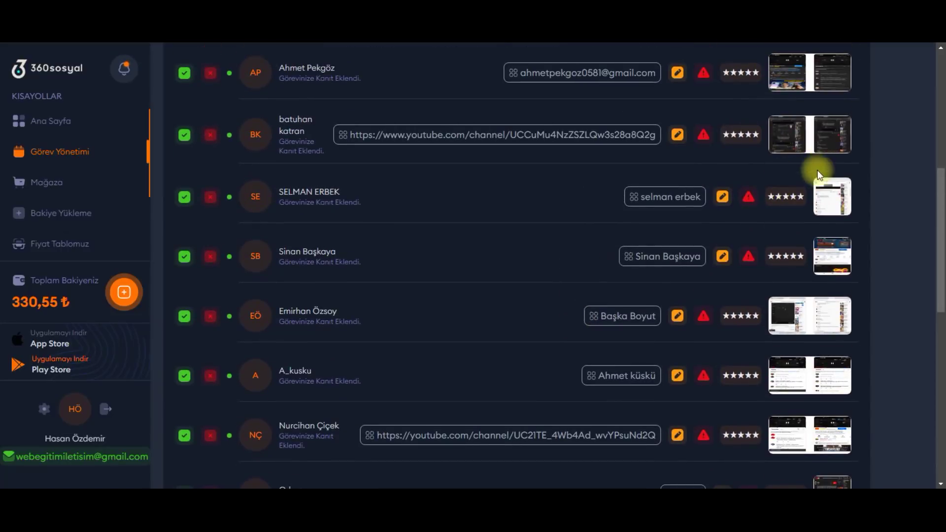
{"action": "scroll", "coordinate": [764, 224], "scroll_direction": "up", "scroll_amount": 1}
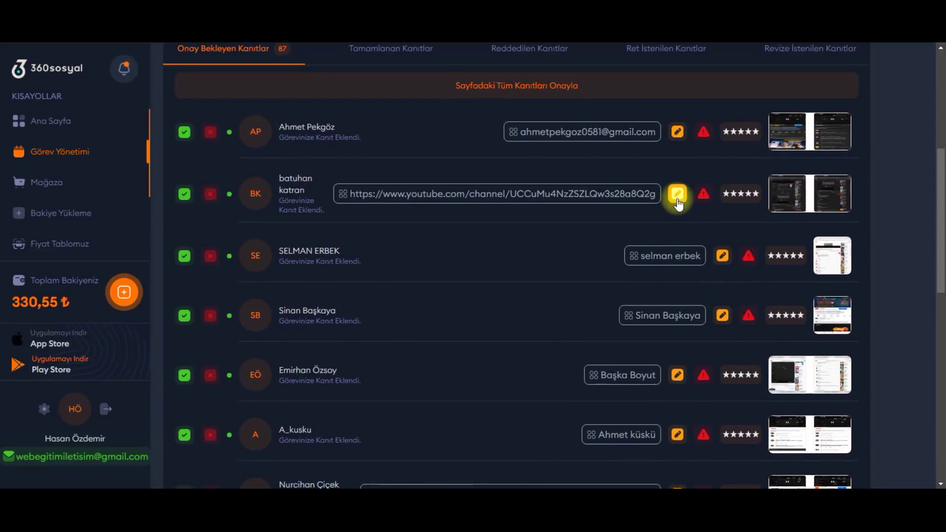
{"action": "left_click", "coordinate": [212, 197]}
{"action": "scroll", "coordinate": [536, 261], "scroll_direction": "up", "scroll_amount": 2}
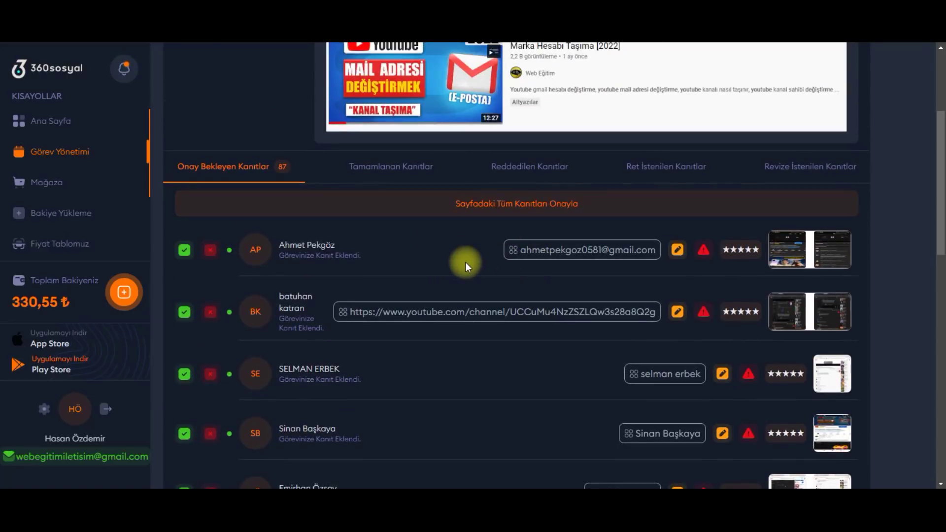
{"action": "scroll", "coordinate": [542, 268], "scroll_direction": "down", "scroll_amount": 3}
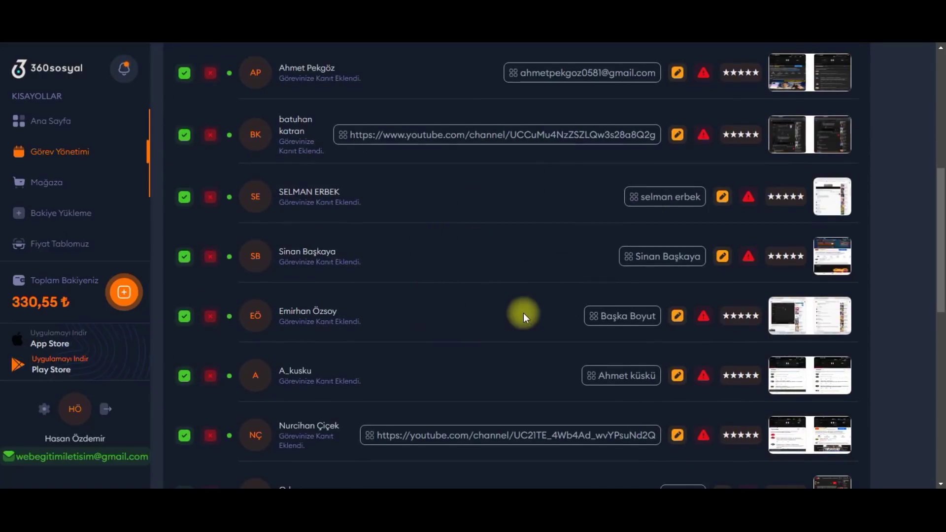
{"action": "scroll", "coordinate": [544, 321], "scroll_direction": "up", "scroll_amount": 3}
{"action": "scroll", "coordinate": [544, 323], "scroll_direction": "up", "scroll_amount": 2}
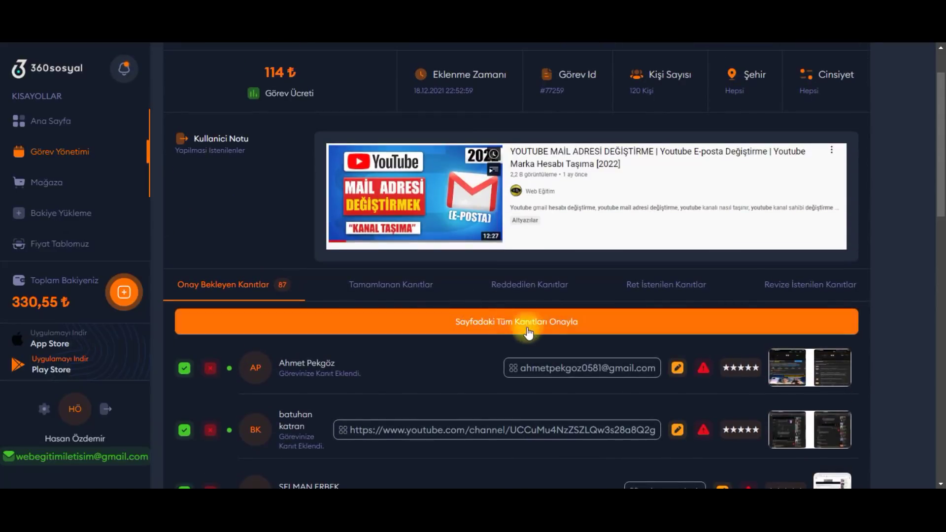
Approve all pending proofs on the page with Sayfadaki Tüm Kanıtları Onayla, and confirm the approval
{"action": "scroll", "coordinate": [547, 325], "scroll_direction": "down", "scroll_amount": 1}
{"action": "scroll", "coordinate": [552, 320], "scroll_direction": "down", "scroll_amount": 2}
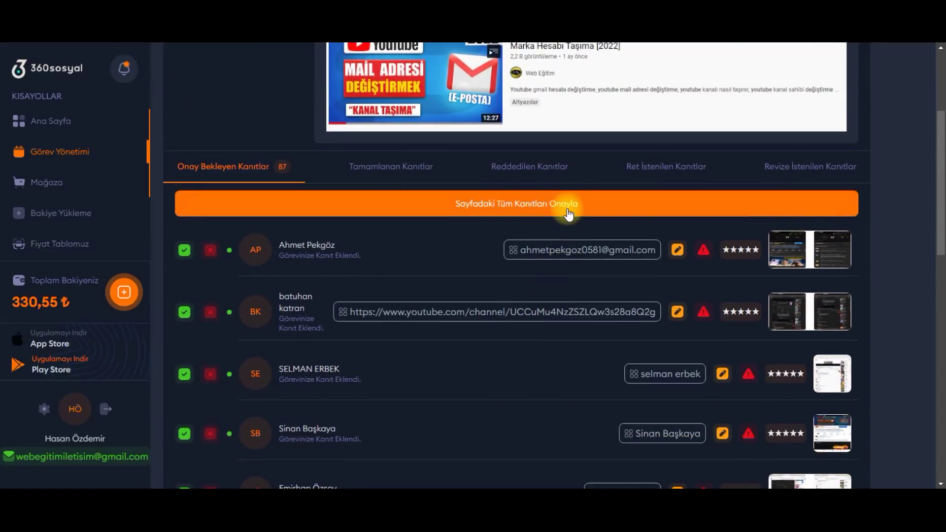
{"action": "left_click", "coordinate": [568, 212]}
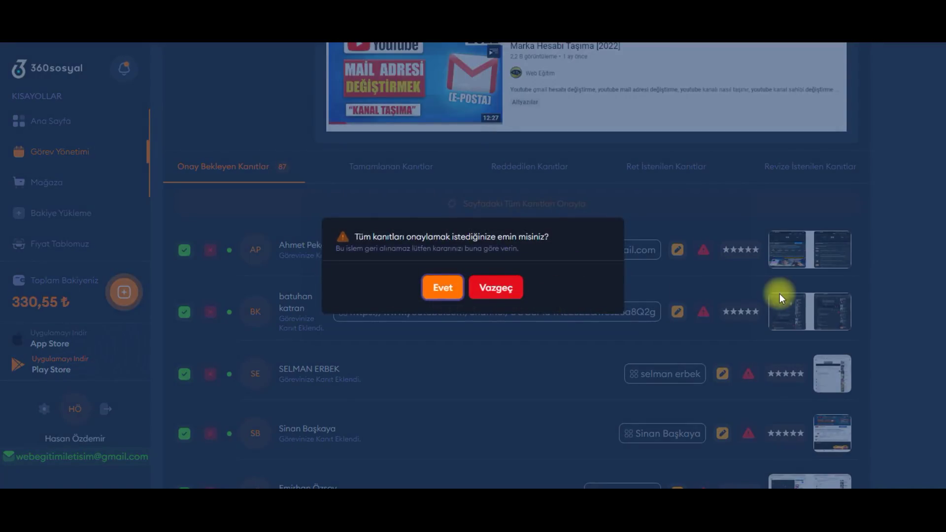
{"action": "left_click", "coordinate": [447, 294]}
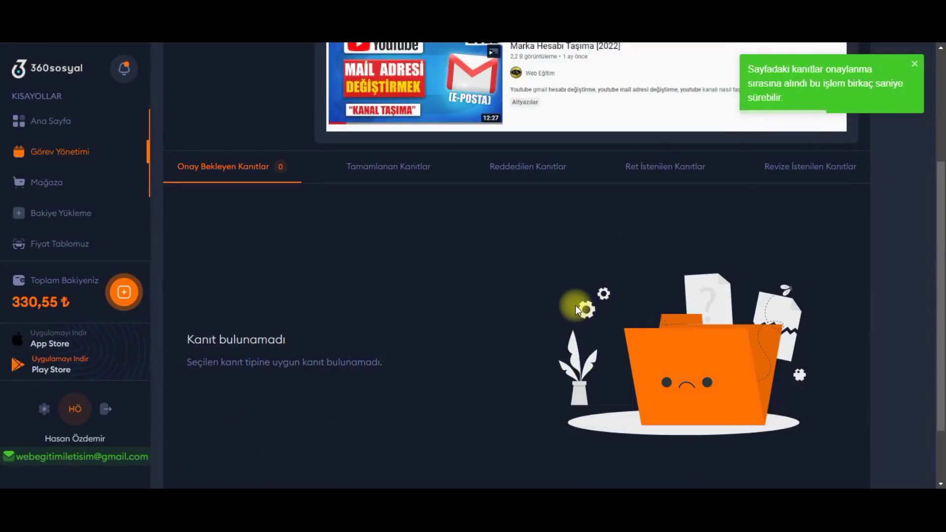
Switch to YouTube Studio, refresh the channel content list and check the views, comments and likes of the YOUTUBE MAİL ADRESİ DEĞİŞTİRME video
{"action": "scroll", "coordinate": [572, 304], "scroll_direction": "up", "scroll_amount": 1}
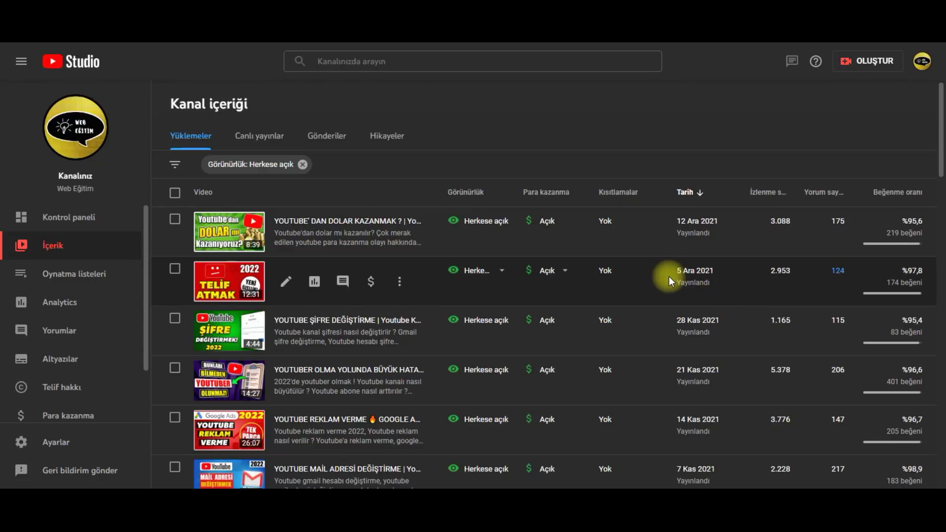
{"action": "scroll", "coordinate": [642, 270], "scroll_direction": "down", "scroll_amount": 3}
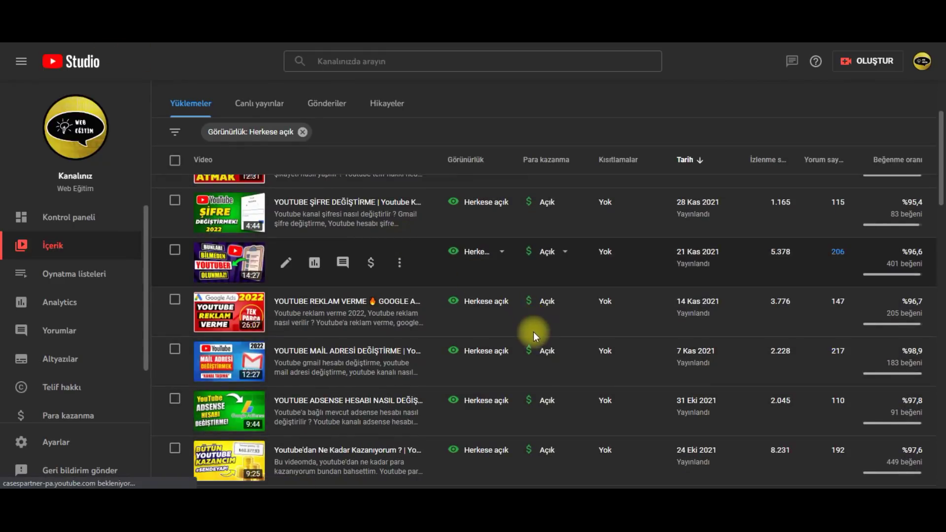
{"action": "key", "text": "F5"}
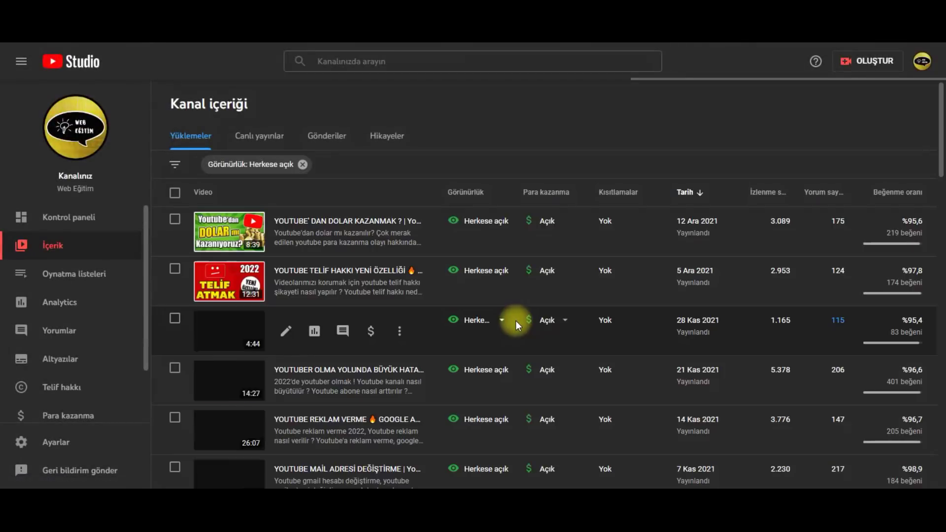
{"action": "scroll", "coordinate": [516, 321], "scroll_direction": "down", "scroll_amount": 4}
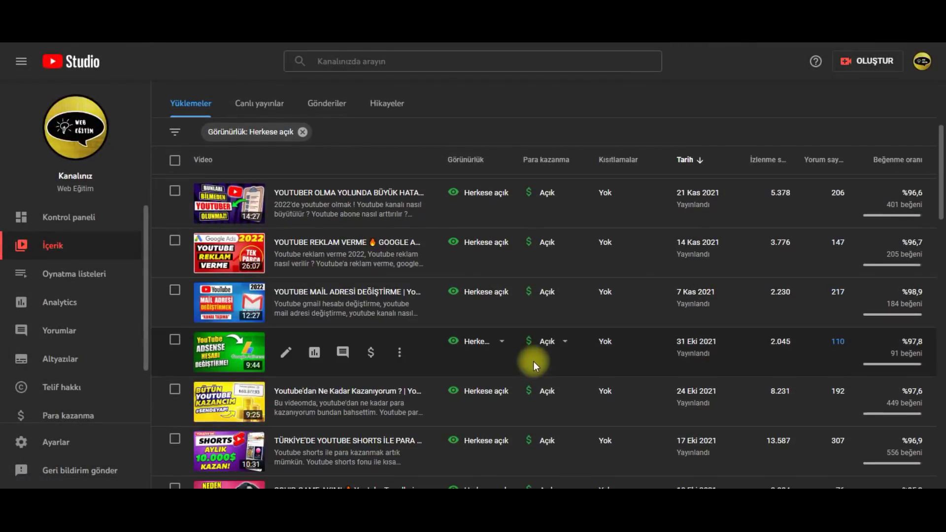
{"action": "scroll", "coordinate": [533, 362], "scroll_direction": "up", "scroll_amount": 1}
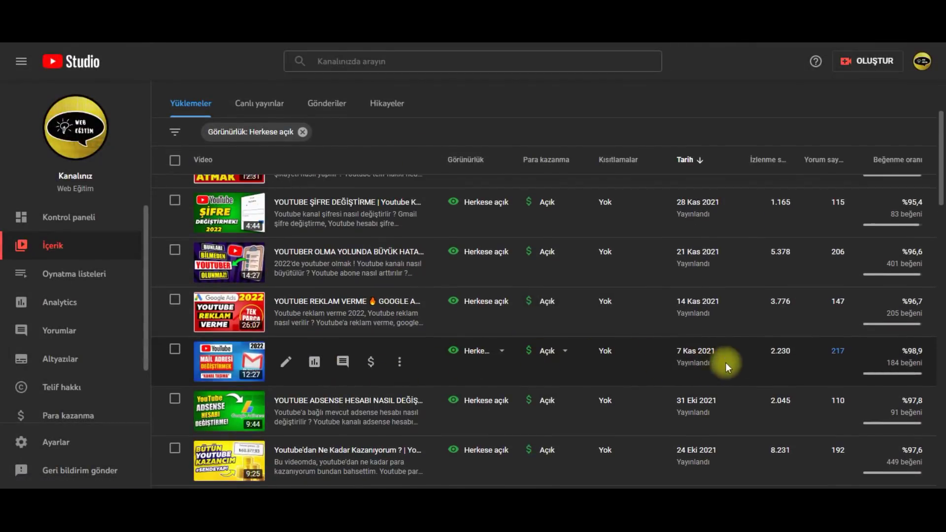
{"action": "scroll", "coordinate": [492, 340], "scroll_direction": "down", "scroll_amount": 1}
Open the analytics of the YOUTUBE MAİL ADRESİ DEĞİŞTİRME video and examine the YouTube arama share among its real-time traffic sources
{"action": "left_click", "coordinate": [314, 302]}
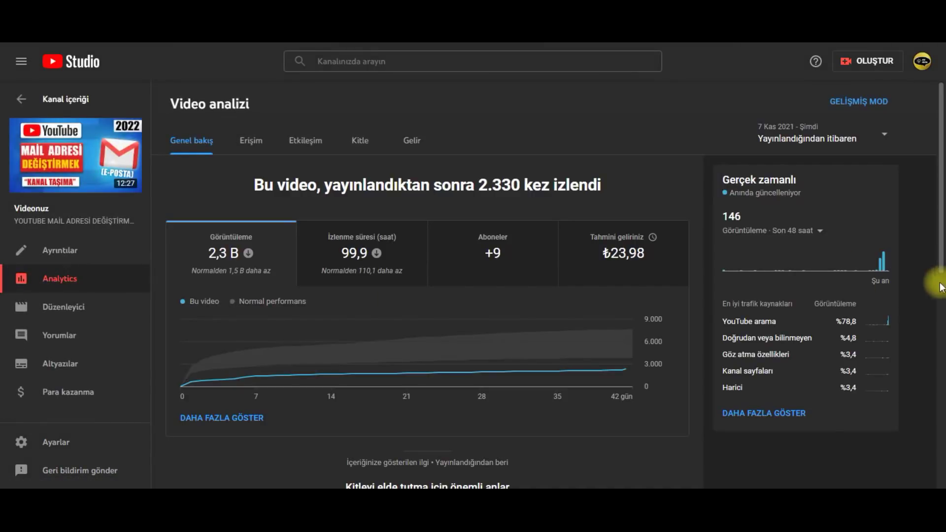
{"action": "left_click_drag", "start_coordinate": [721, 321], "coordinate": [795, 321]}
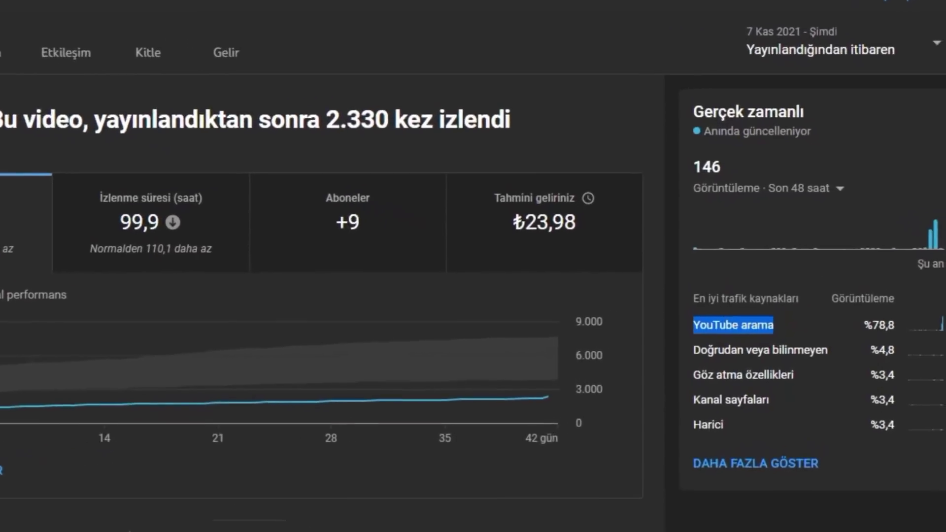
{"action": "left_click", "coordinate": [893, 321]}
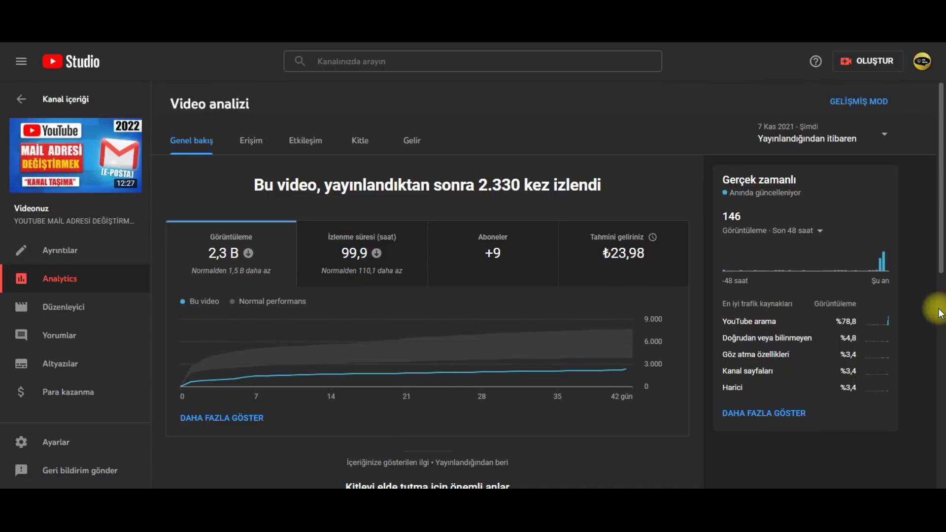
Examine the video's reach statistics (Erişim), viewing how the impressions click-through rate (Gösterim tıklama oranı) develops up to the latest day
{"action": "left_click", "coordinate": [251, 142]}
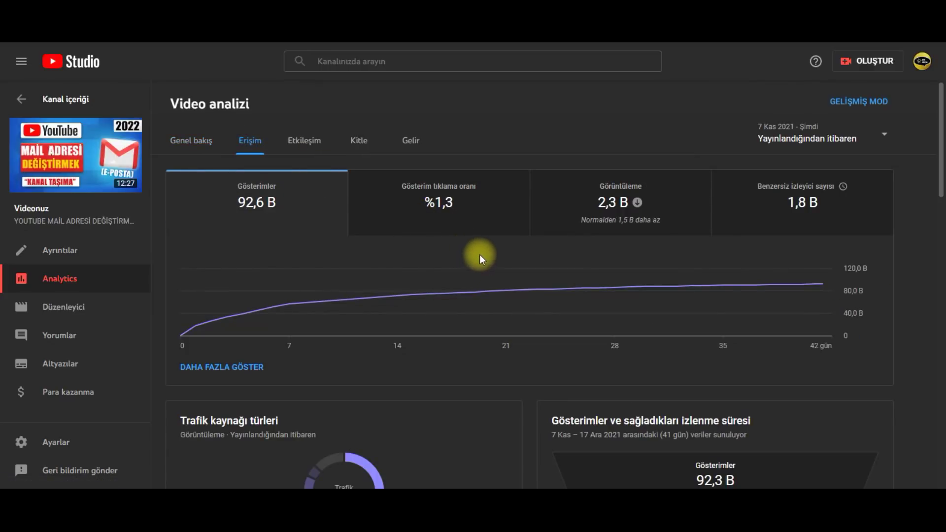
{"action": "left_click", "coordinate": [470, 212]}
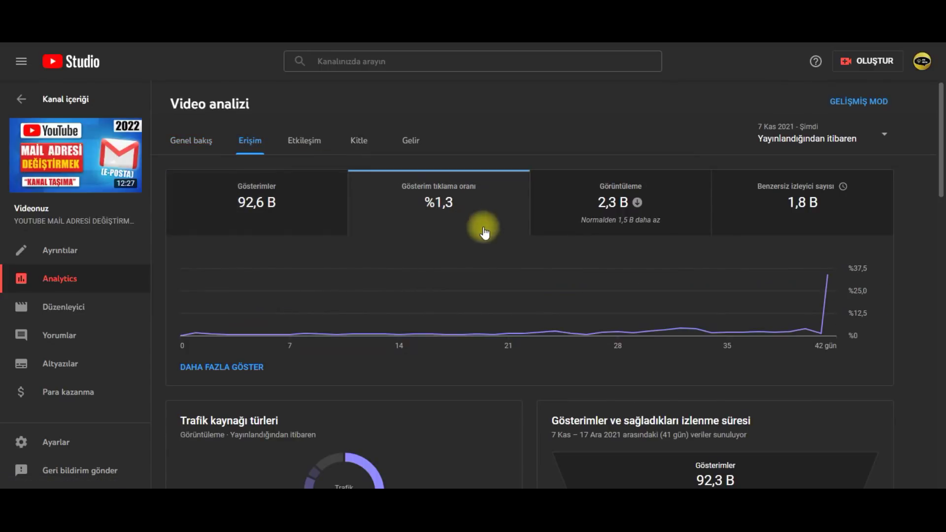
{"action": "mouse_move", "coordinate": [825, 280]}
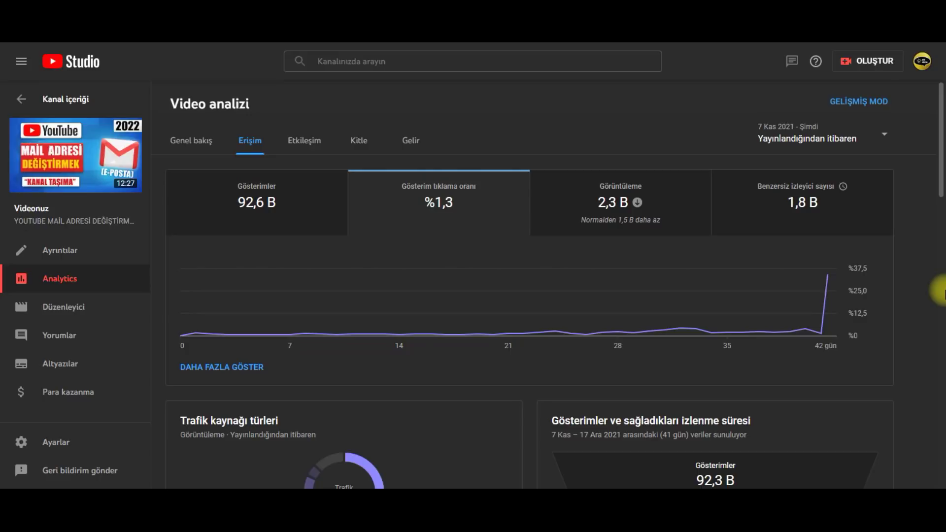
Examine the video's engagement statistics (Etkileşim), viewing the average view duration (Ortalama görüntüleme süresi) and its graph up to the latest day
{"action": "left_click", "coordinate": [305, 147]}
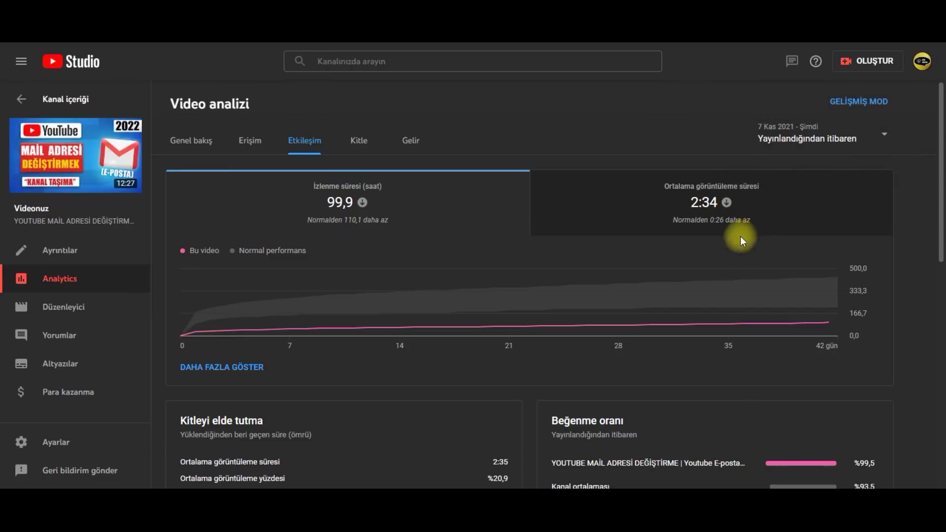
{"action": "mouse_move", "coordinate": [729, 211]}
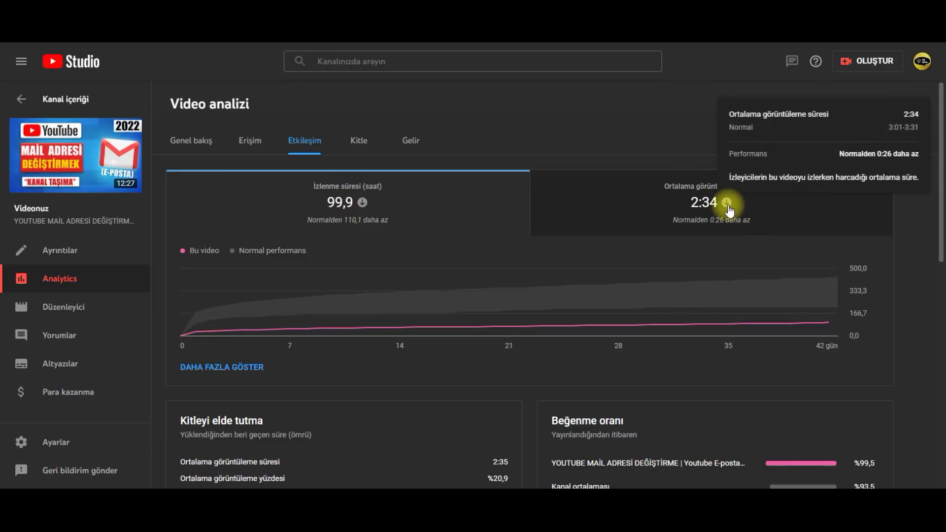
{"action": "left_click", "coordinate": [737, 216]}
{"action": "mouse_move", "coordinate": [832, 319]}
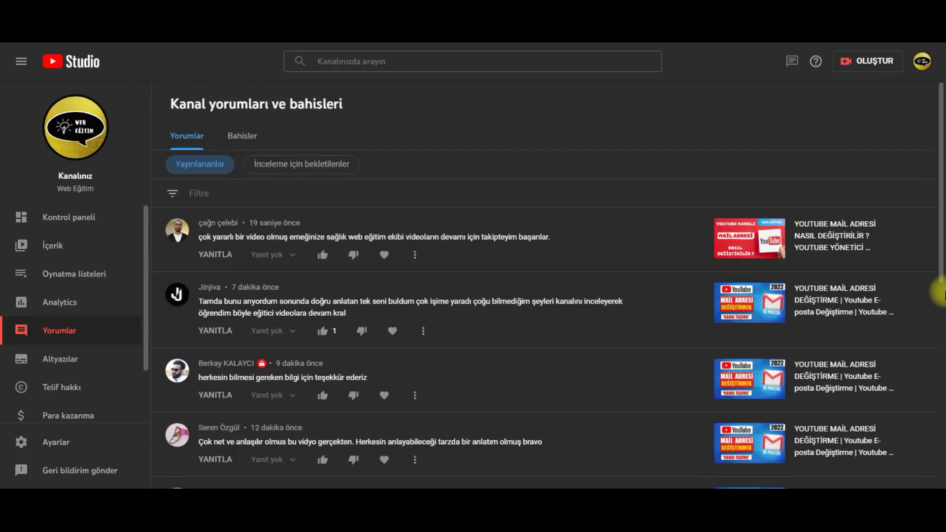
Read through the recent published channel comments in YouTube Studio, looking for wording about changing the mail address
{"action": "scroll", "coordinate": [909, 299], "scroll_direction": "down", "scroll_amount": 1}
{"action": "scroll", "coordinate": [908, 296], "scroll_direction": "down", "scroll_amount": 1}
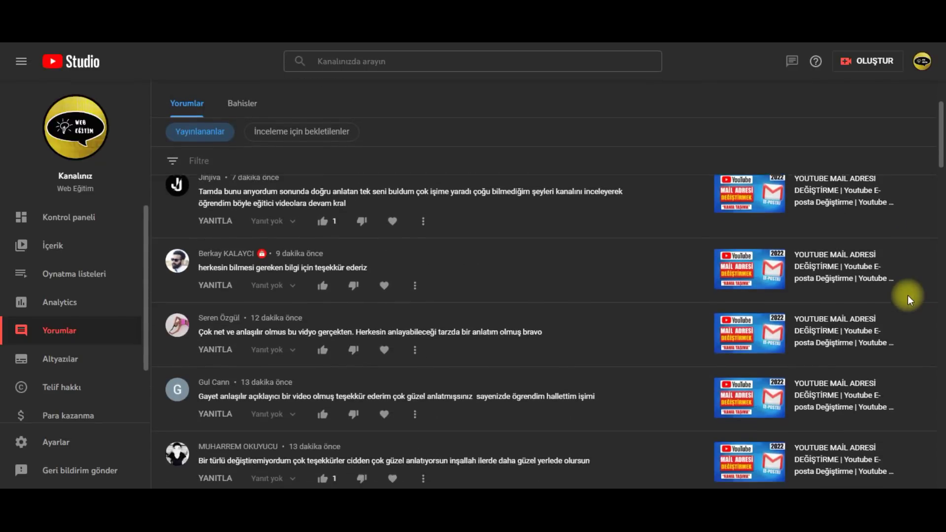
{"action": "scroll", "coordinate": [841, 266], "scroll_direction": "down", "scroll_amount": 4}
{"action": "scroll", "coordinate": [842, 270], "scroll_direction": "down", "scroll_amount": 5}
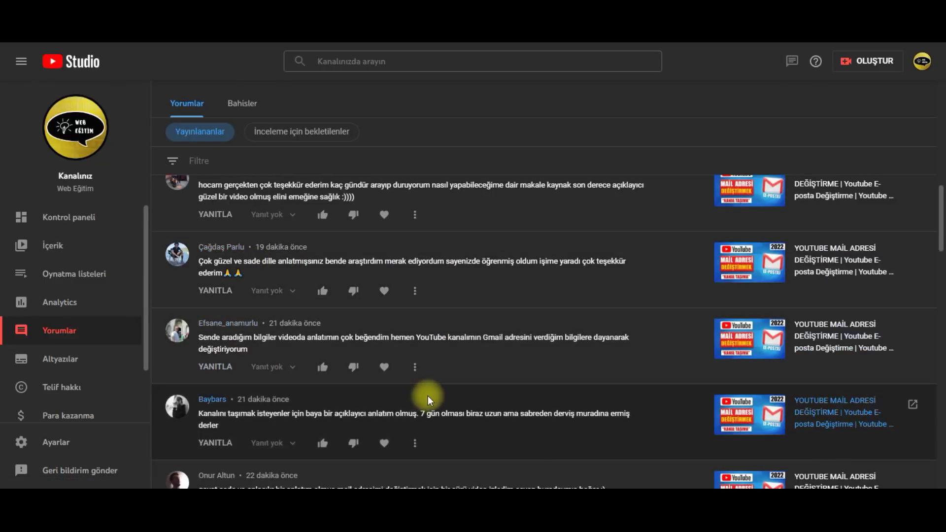
{"action": "scroll", "coordinate": [528, 351], "scroll_direction": "down", "scroll_amount": 3}
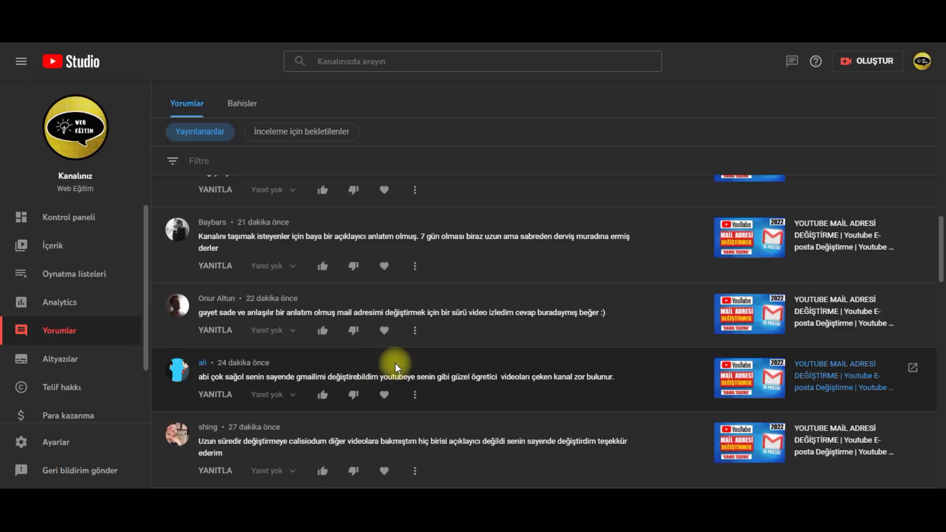
{"action": "scroll", "coordinate": [395, 368], "scroll_direction": "up", "scroll_amount": 1}
{"action": "left_click_drag", "start_coordinate": [337, 372], "coordinate": [364, 372]}
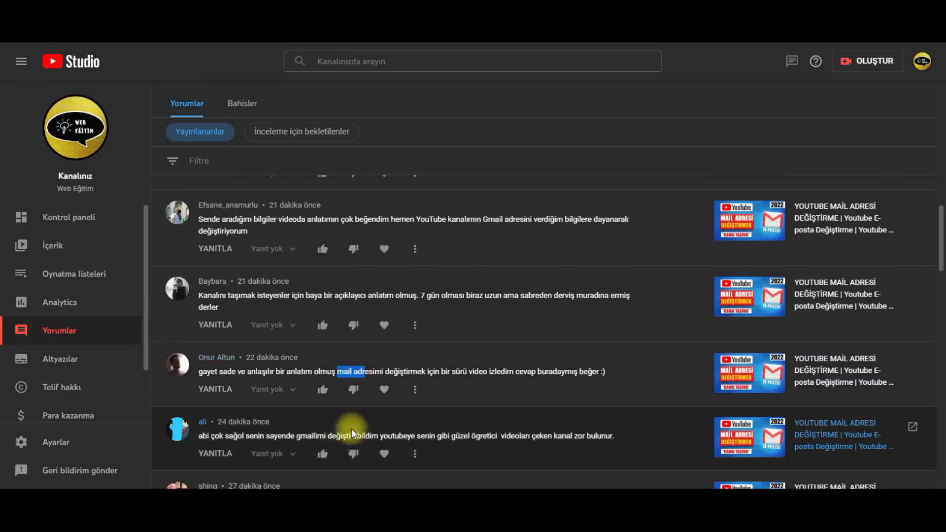
{"action": "left_click", "coordinate": [338, 437]}
Switch back to 360sosyal and go from the task's proof page to the home page (Ana Sayfa) with the task creation form
{"action": "scroll", "coordinate": [501, 392], "scroll_direction": "up", "scroll_amount": 2}
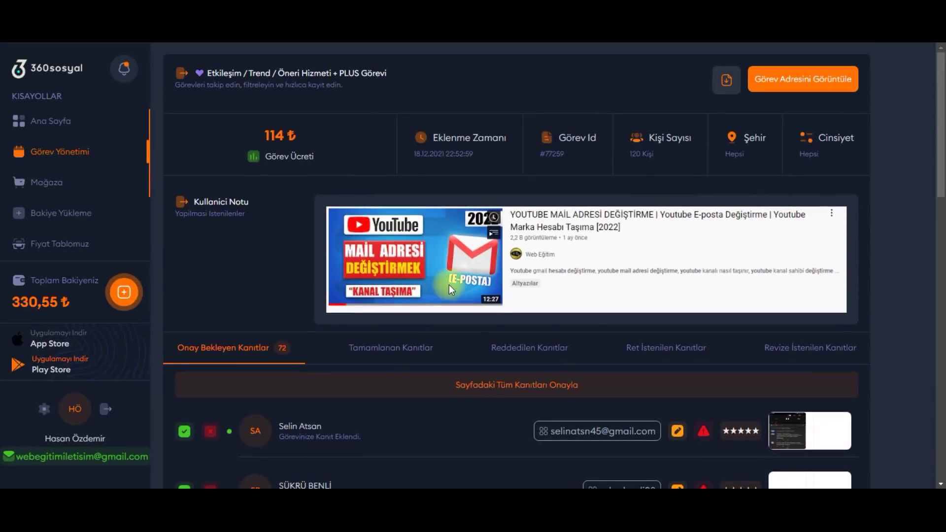
{"action": "left_click", "coordinate": [59, 122]}
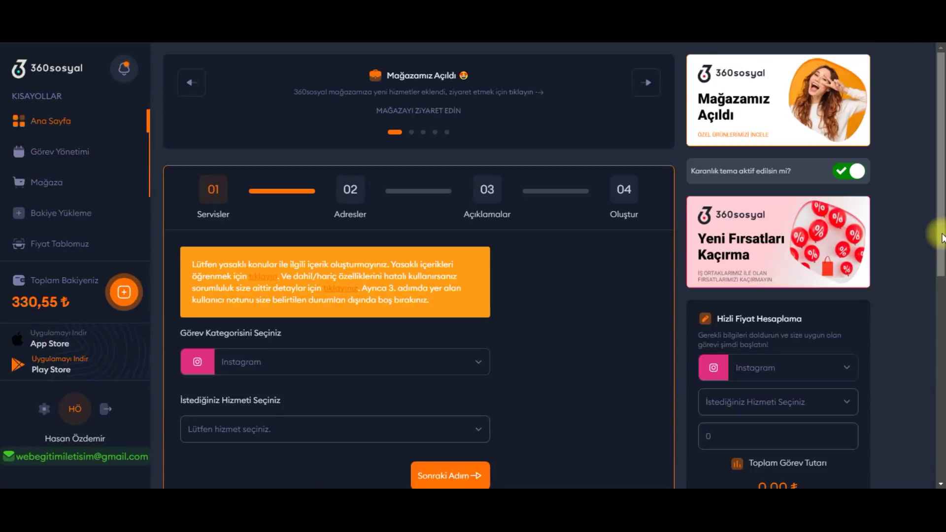